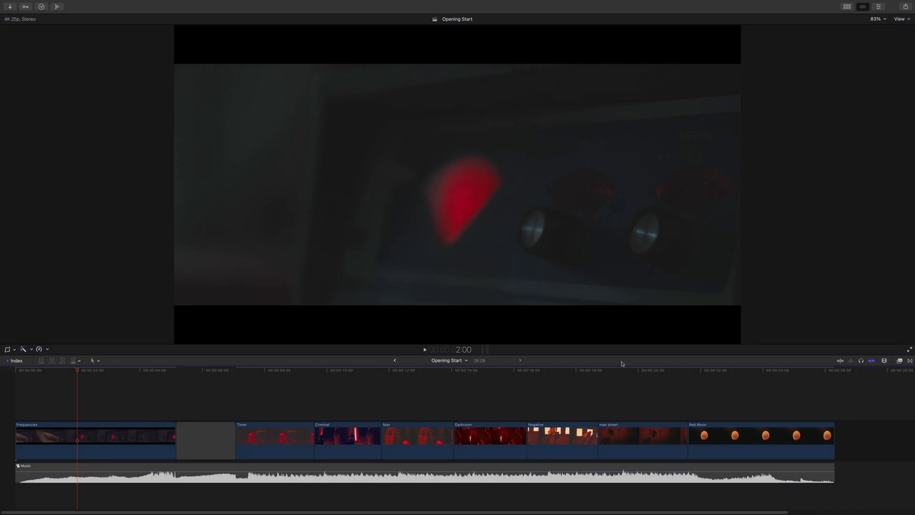
Open the mTitle Cinematic 2 title category and preview mTitle Cinematic 2 06 in the viewer
left_click(847, 8)
left_click(38, 20)
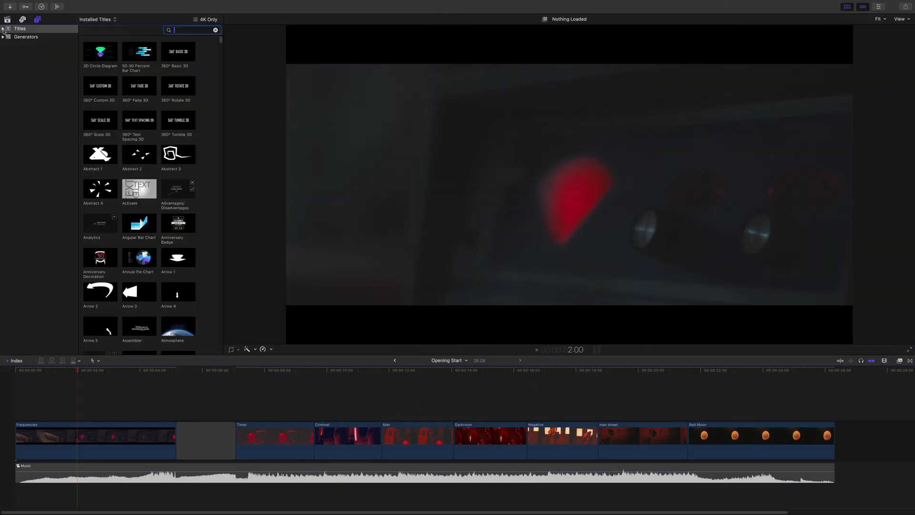
scroll(29, 167, "down", 10)
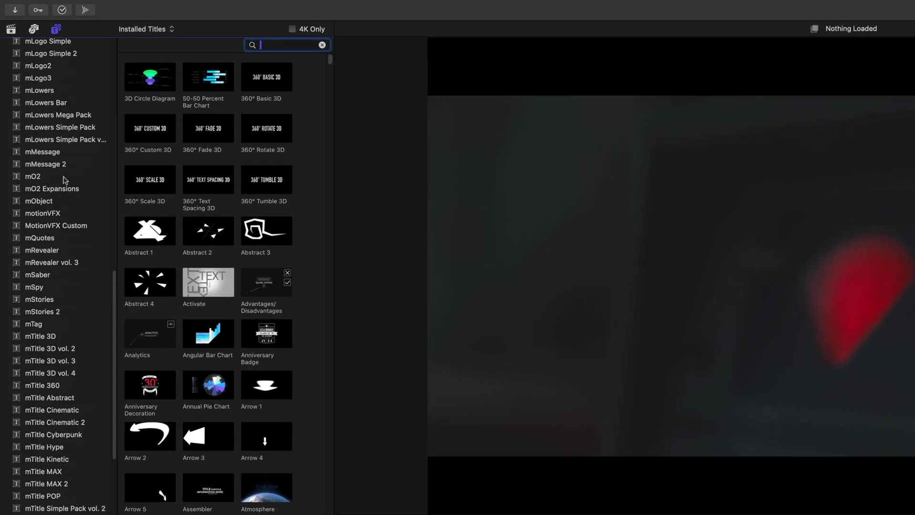
left_click(23, 161)
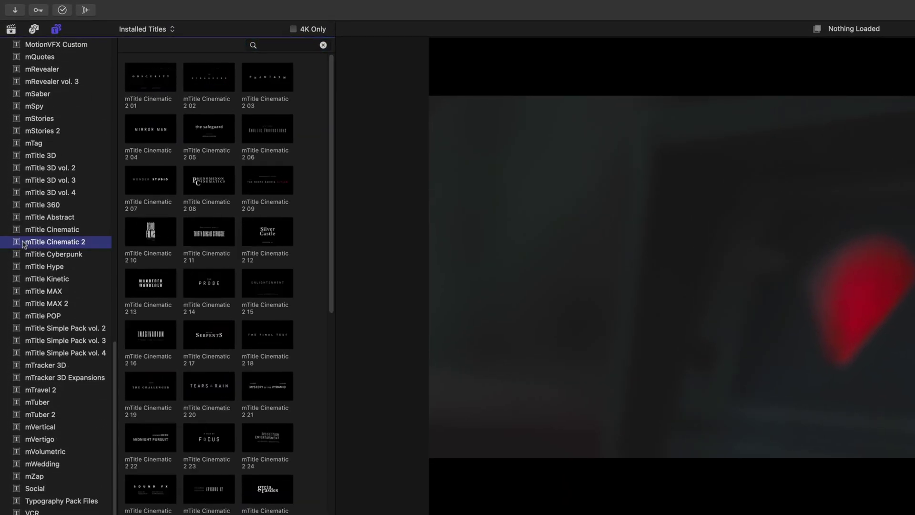
left_click(56, 29)
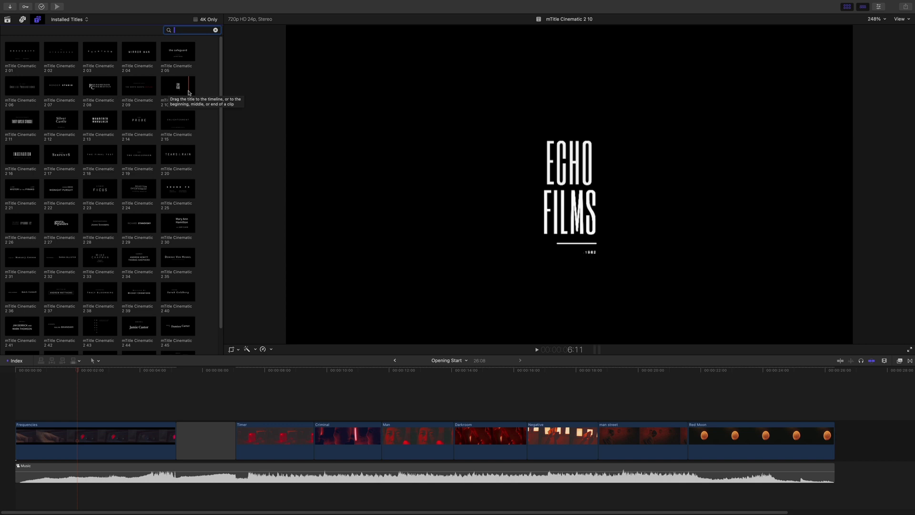
scroll(152, 231, "down", 2)
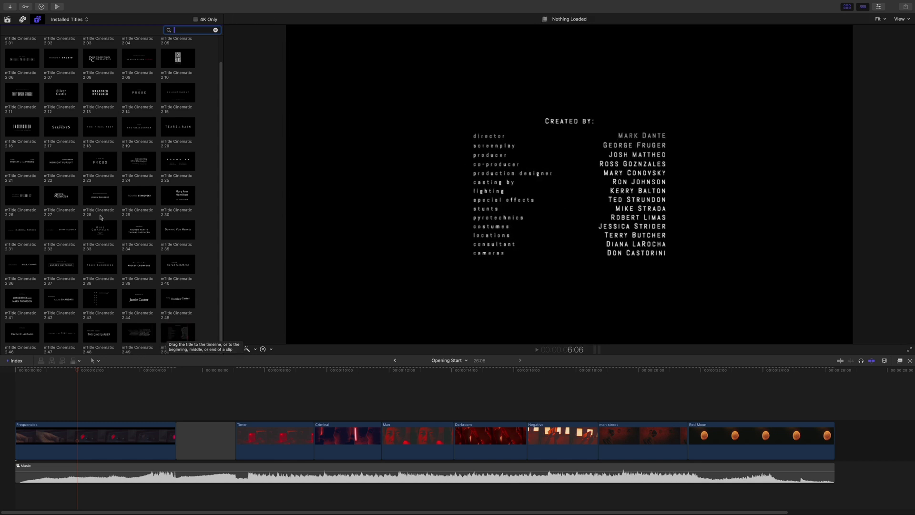
scroll(99, 207, "up", 2)
left_click(15, 88)
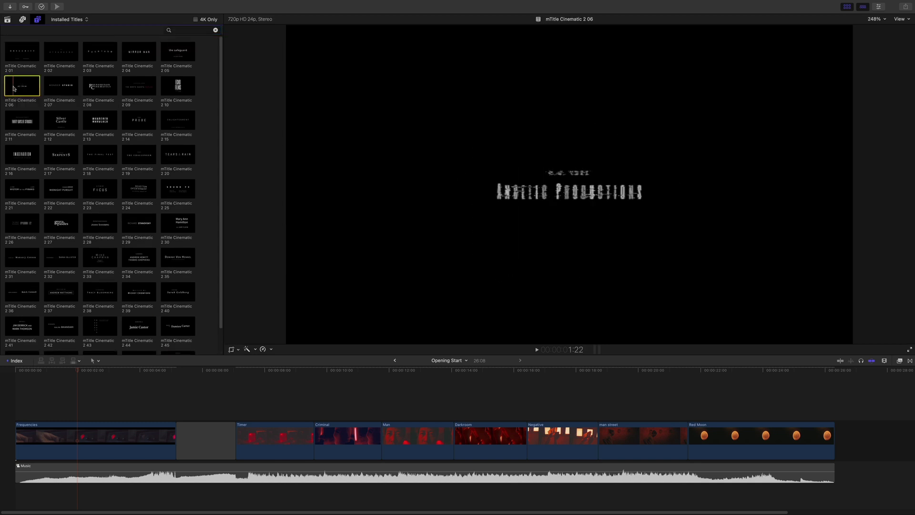
Place mTitle Cinematic 2 06 above Frequencies, trimmed to end at the Timer clip
left_click_drag(26, 92, 170, 406)
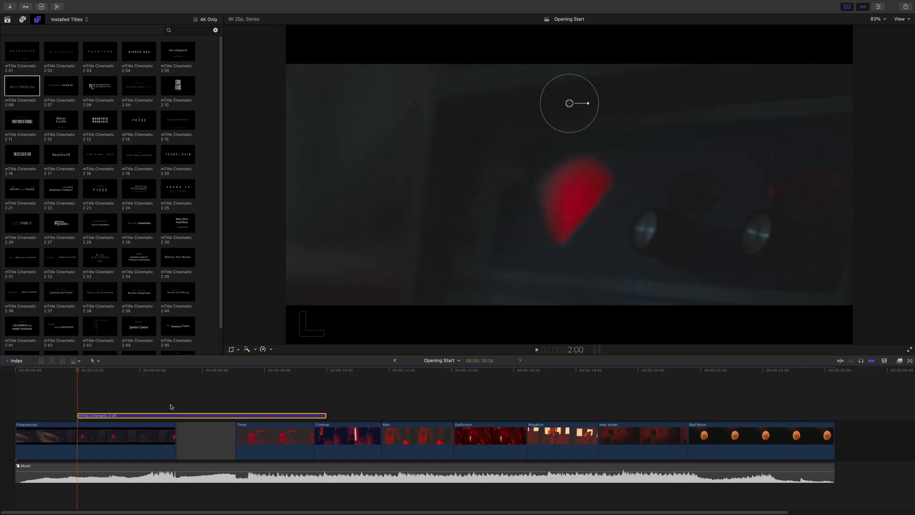
left_click_drag(326, 415, 236, 414)
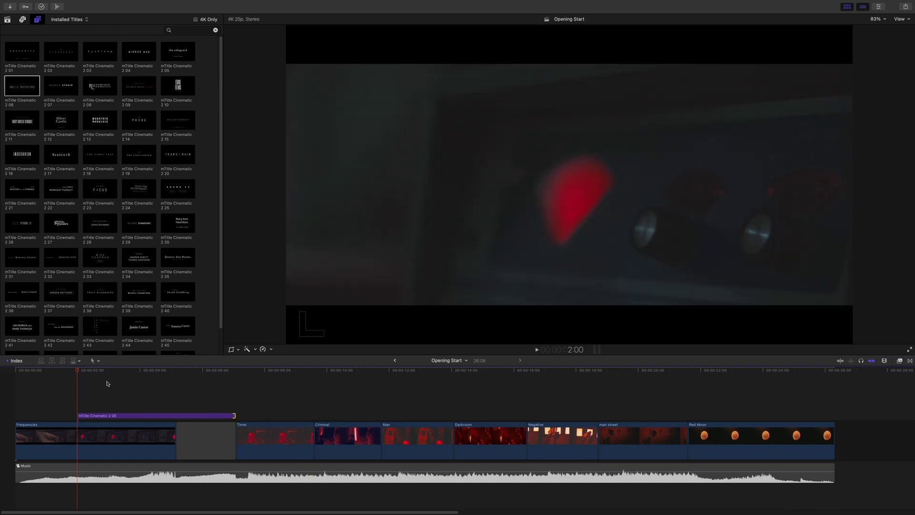
left_click_drag(81, 373, 157, 377)
left_click(159, 416)
left_click_drag(569, 105, 601, 124)
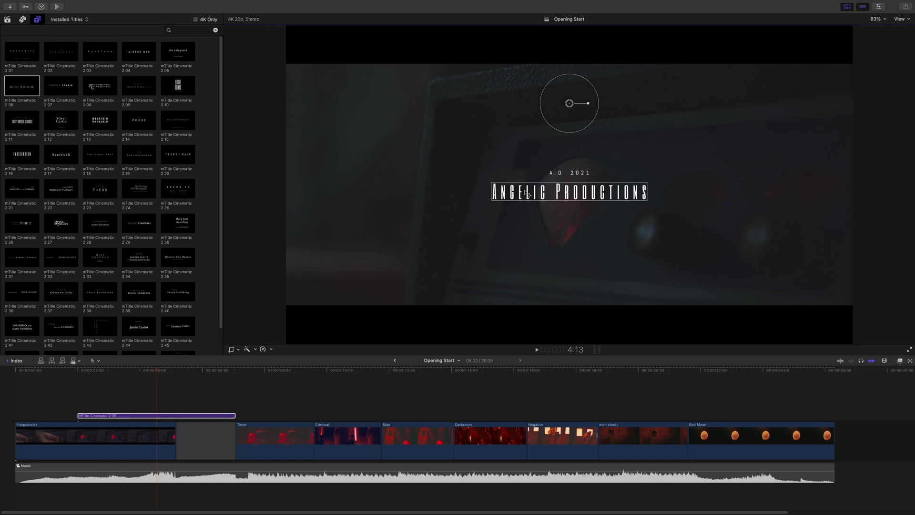
Replace 'Angelic Productions' with 'HIGH FREQUENCIES' and show the title's parameters in the Inspector
double_click(526, 194)
type("HIGH")
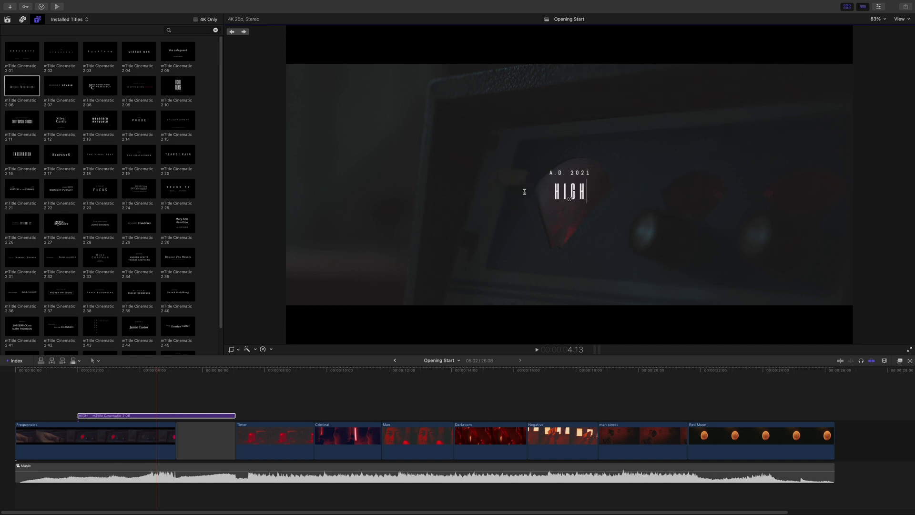
type(" FREQUENCIES")
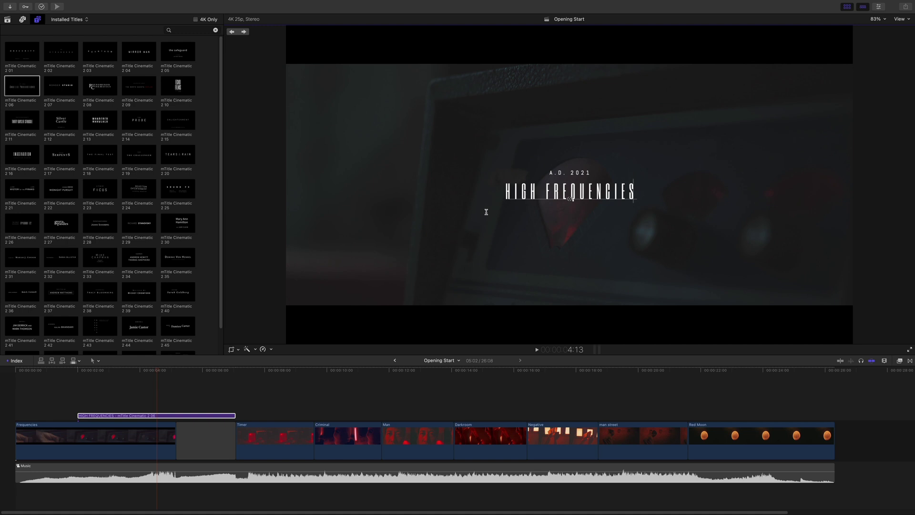
left_click(152, 434)
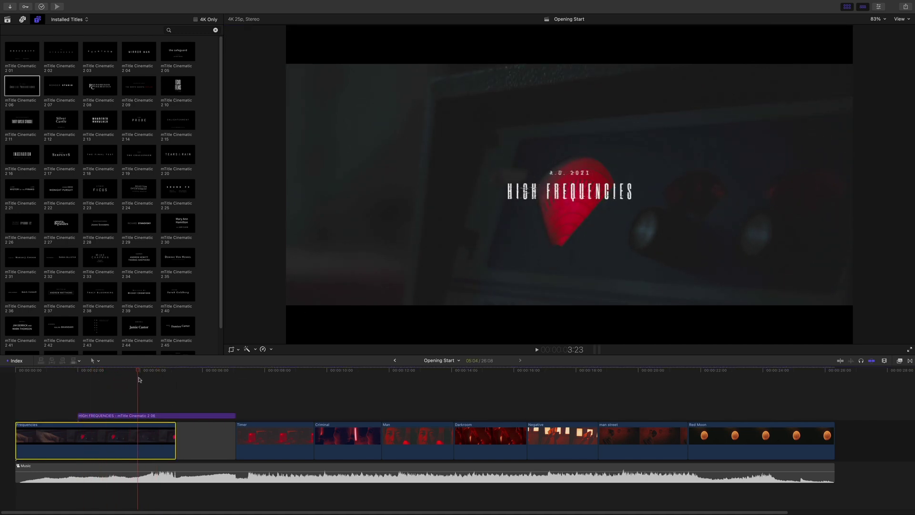
left_click(162, 418)
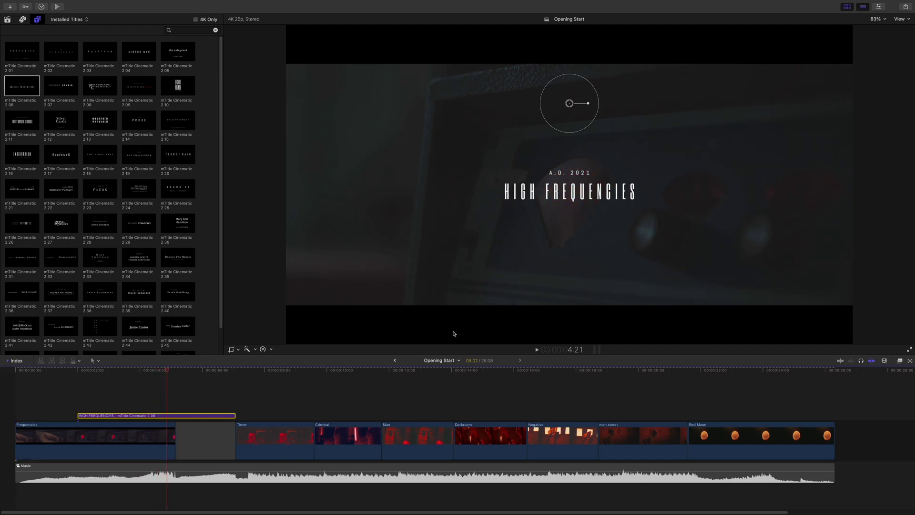
left_click(879, 7)
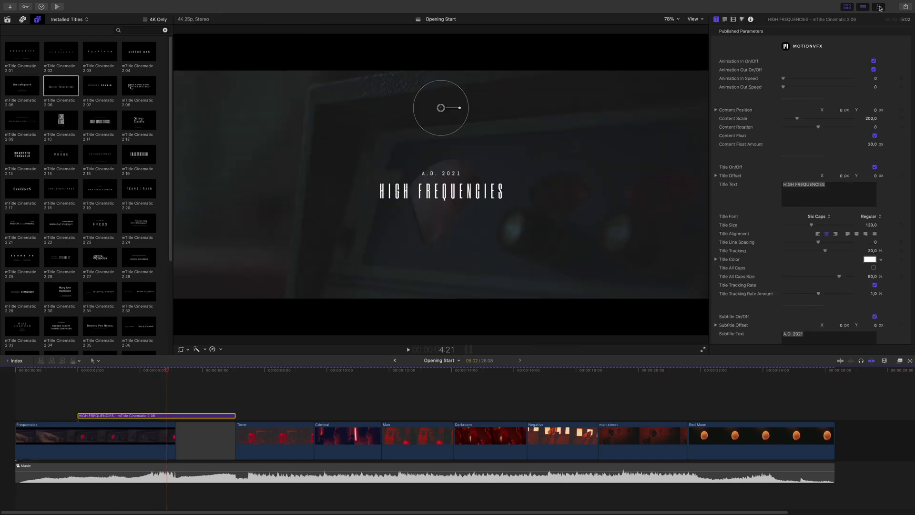
Expand the title's Inspector parameter panel to full height
scroll(771, 160, "down", 5)
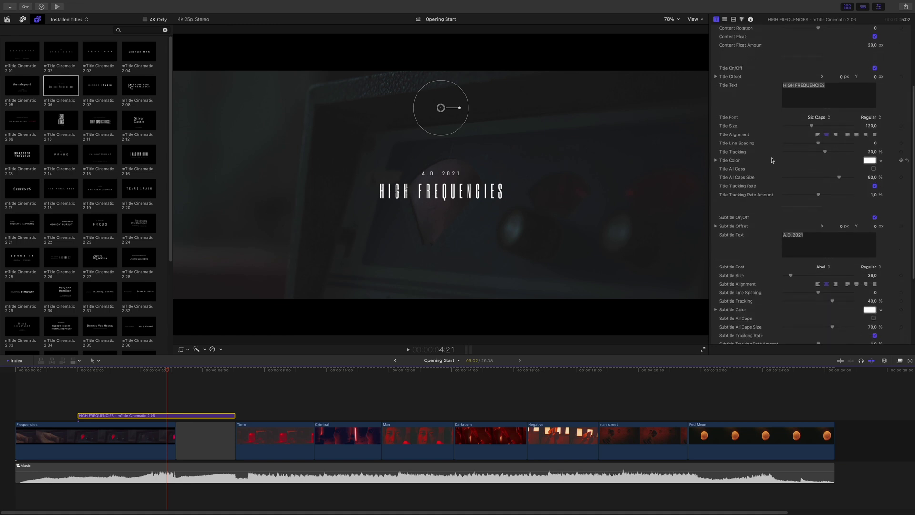
scroll(772, 160, "up", 5)
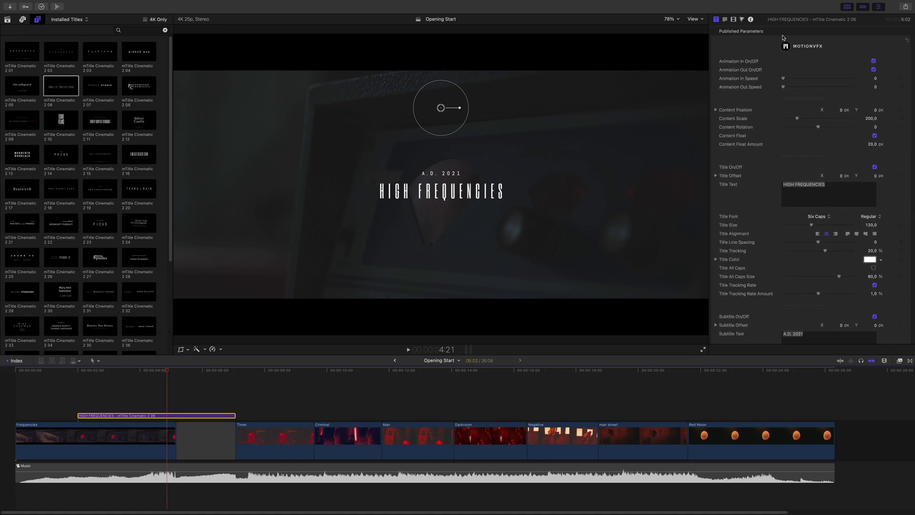
key("Tab")
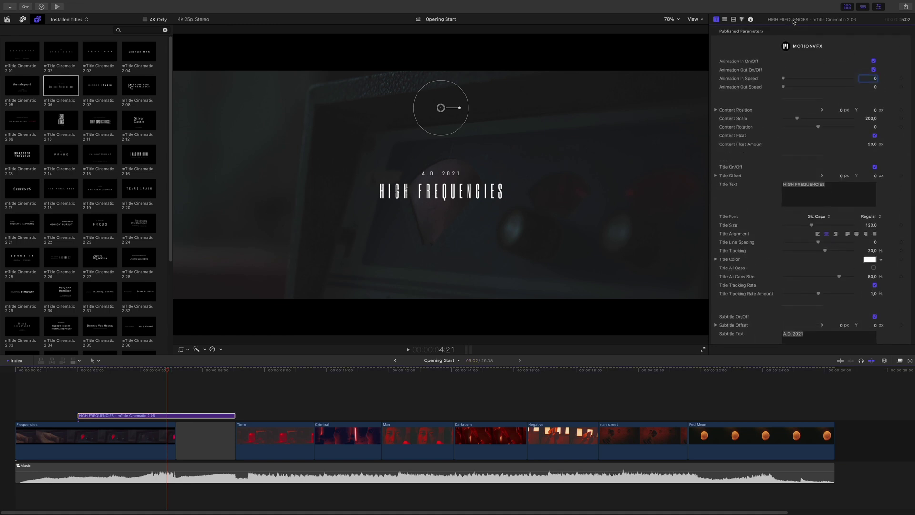
double_click(793, 21)
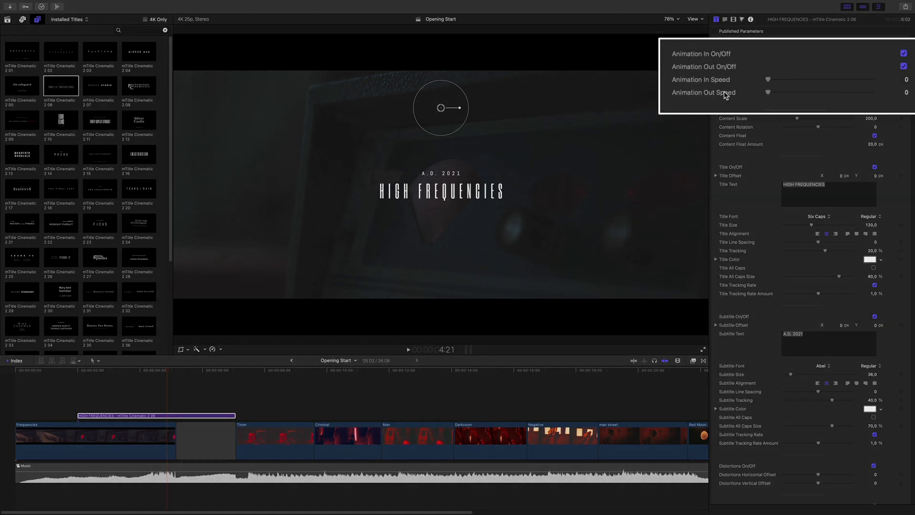
Test Animation In on/off and speed, keeping speed at 0, and turn Animation Out off
left_click_drag(82, 374, 99, 372)
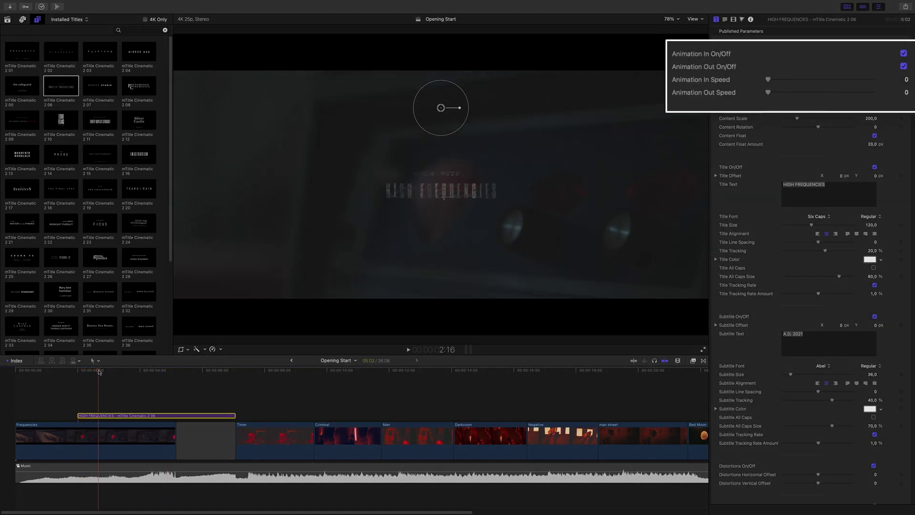
left_click(904, 54)
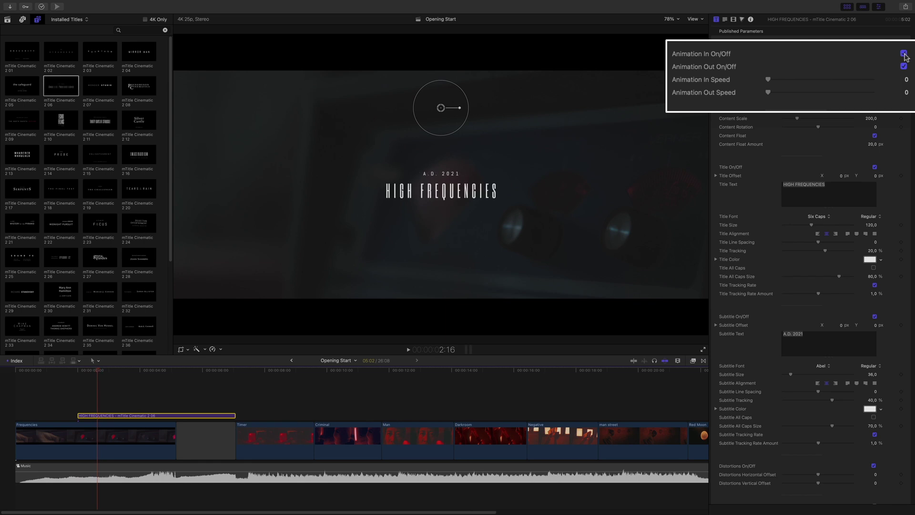
left_click(904, 54)
left_click_drag(767, 80, 820, 83)
key("super+z")
left_click_drag(105, 382, 222, 381)
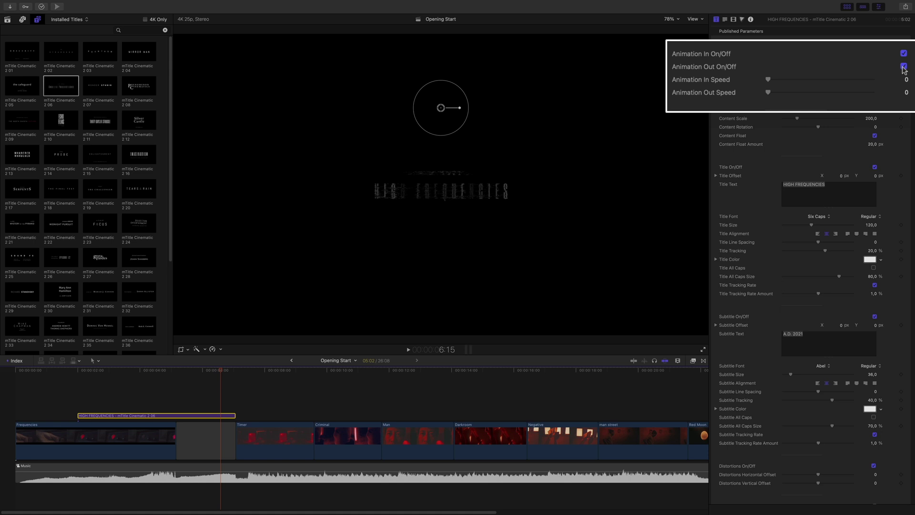
left_click(873, 69)
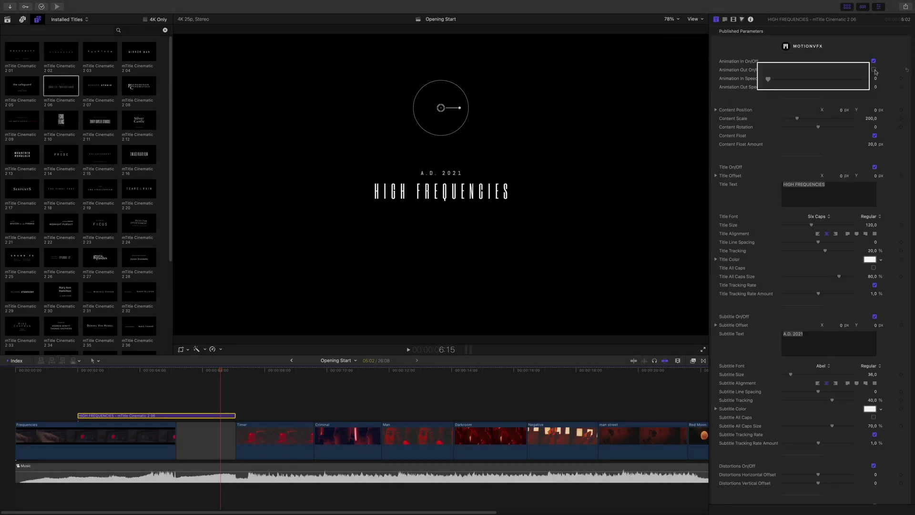
left_click(103, 370)
key("space")
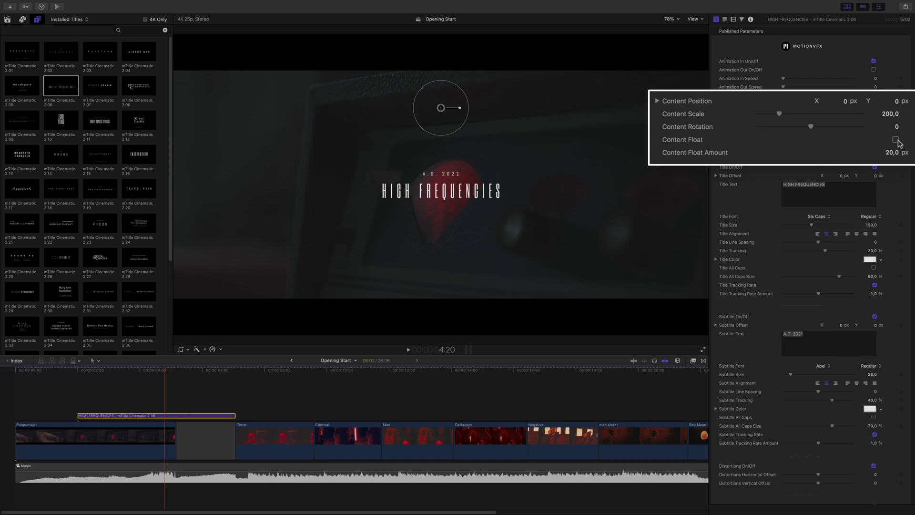
left_click_drag(882, 155, 333, 287)
left_click_drag(76, 372, 155, 372)
left_click(871, 144)
type("20")
key("Return")
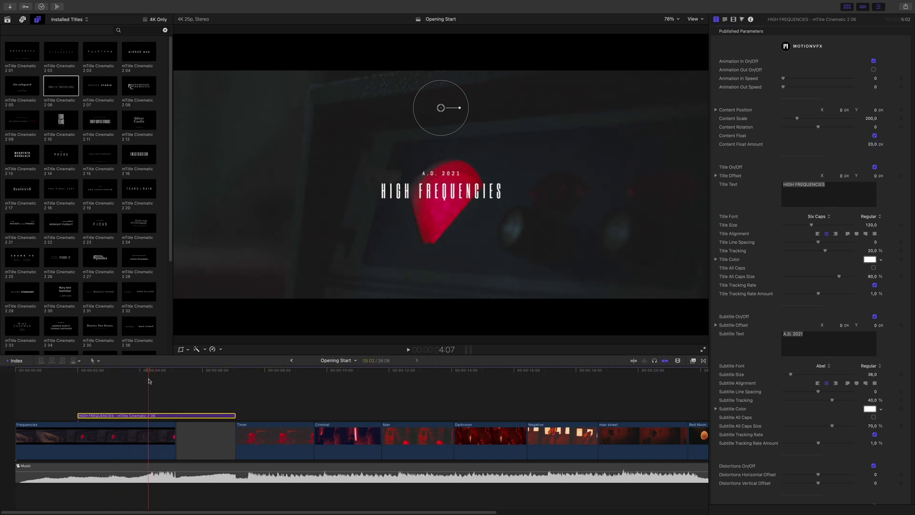
key("Left")
key("Left")
key("Left")
key("Left")
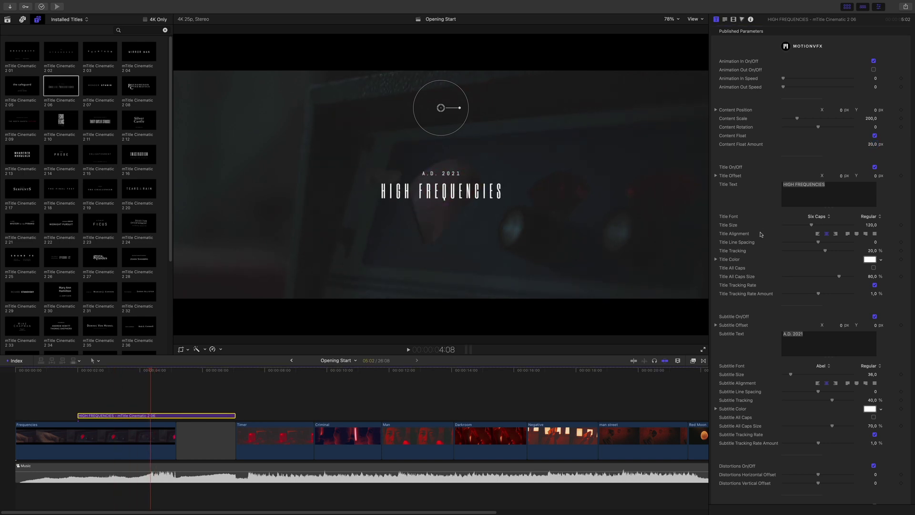
Keep Six Caps as the title font and lower the subtitle with a -11 px Y offset
left_click(815, 217)
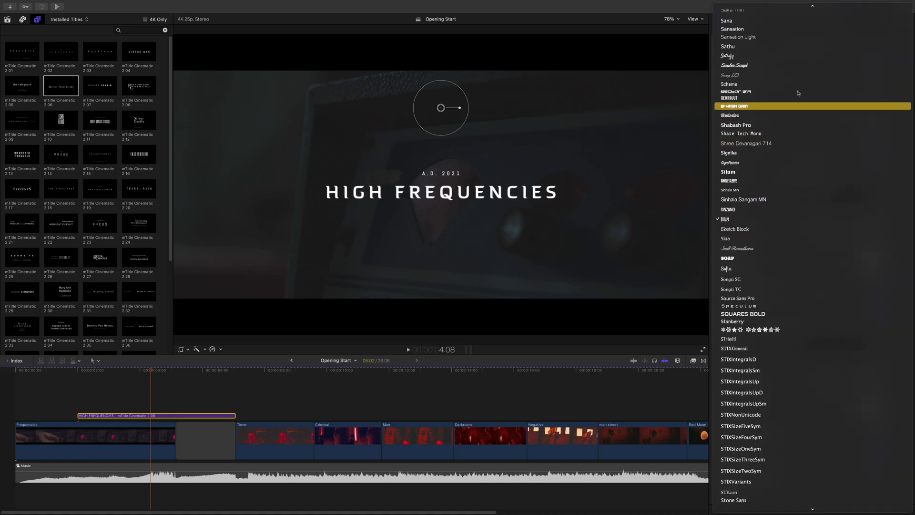
left_click(819, 218)
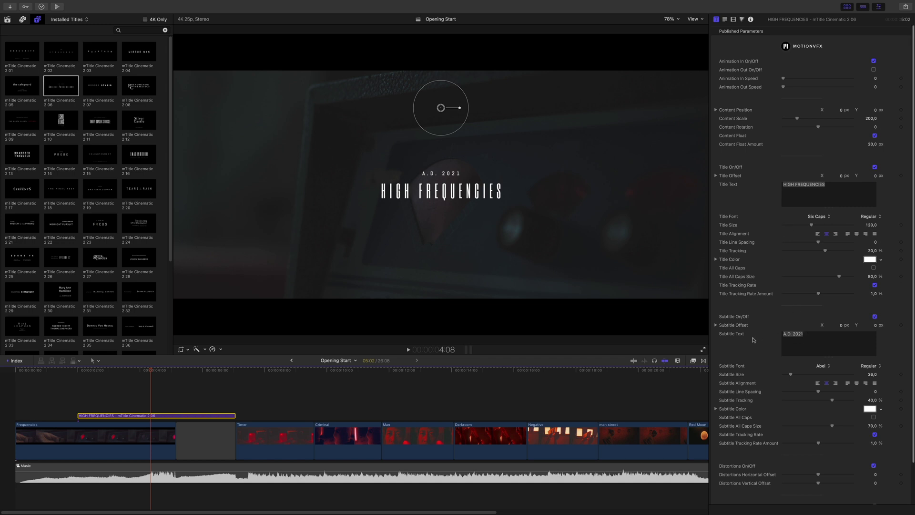
scroll(753, 339, "down", 3)
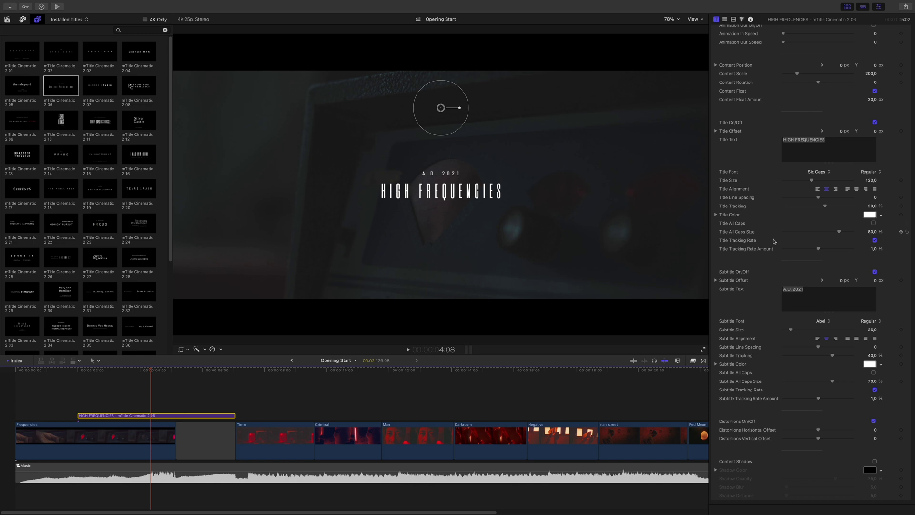
left_click_drag(876, 281, 871, 286)
left_click(868, 280)
type("-11")
key("Return")
Retype the subtitle as 'PRESENT' and set its font to Source Sans Pro
triple_click(806, 290)
type("PRESENT")
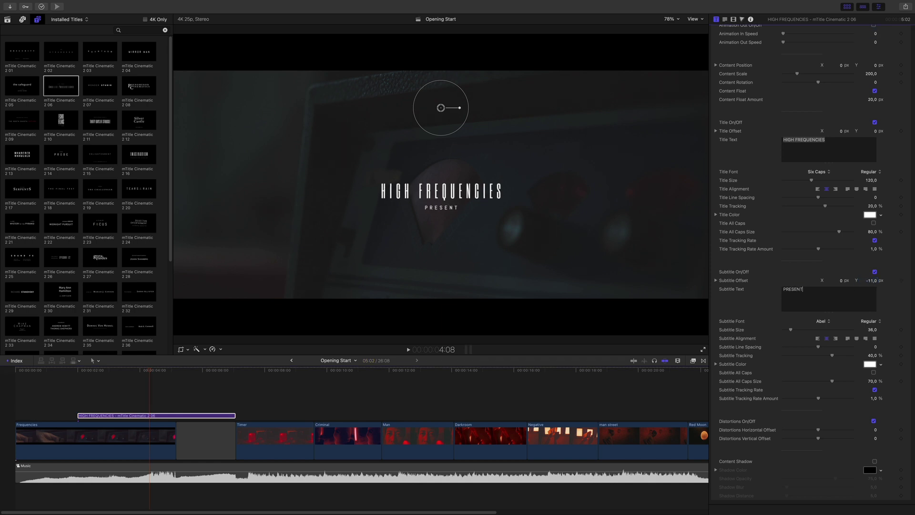
left_click(822, 320)
scroll(818, 419, "down", 15)
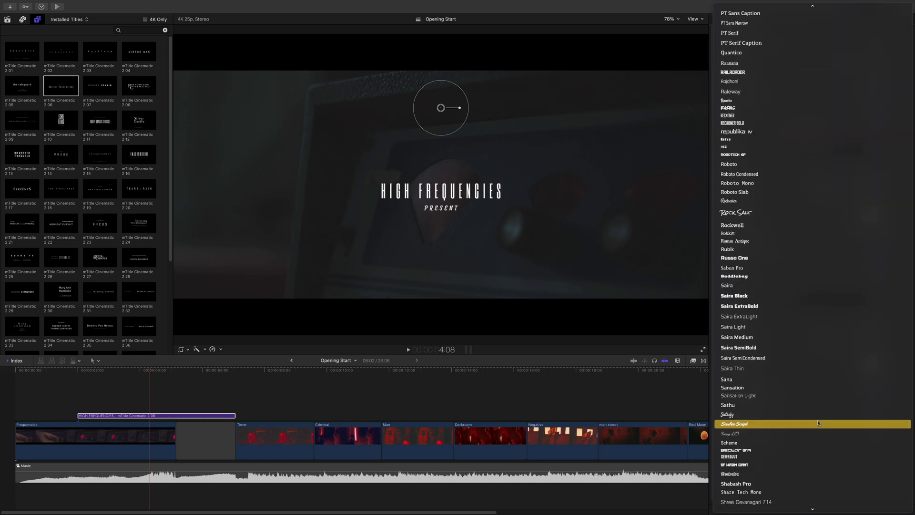
scroll(818, 422, "down", 5)
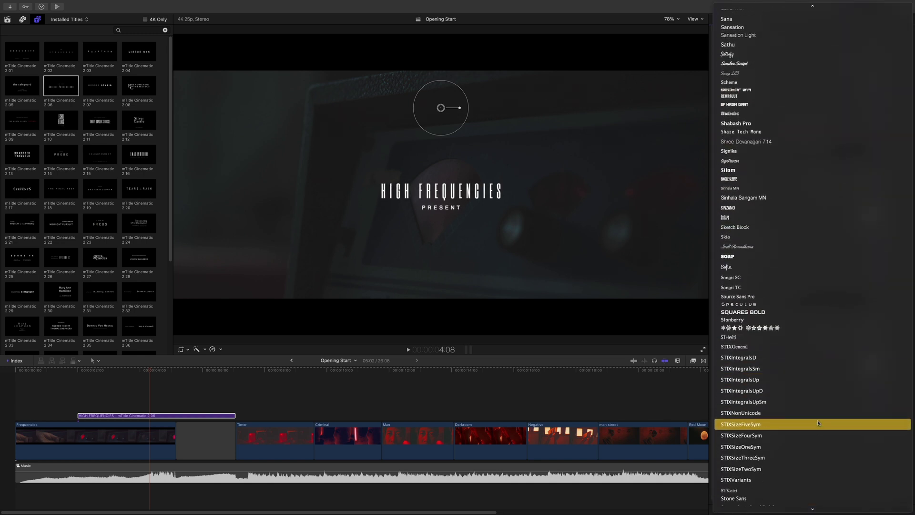
left_click(798, 301)
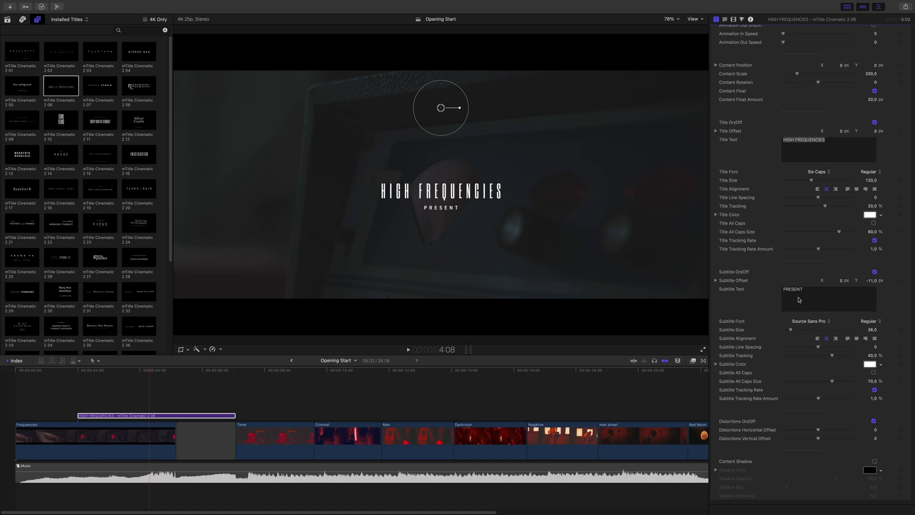
With safe zones shown, set Content Position Y to 0,02 px, then hide the safe zones again
left_click(703, 20)
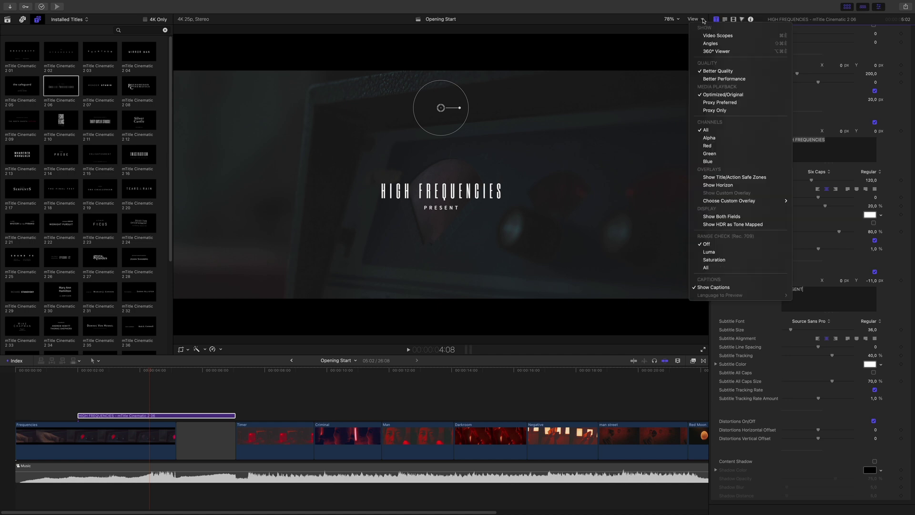
left_click(739, 181)
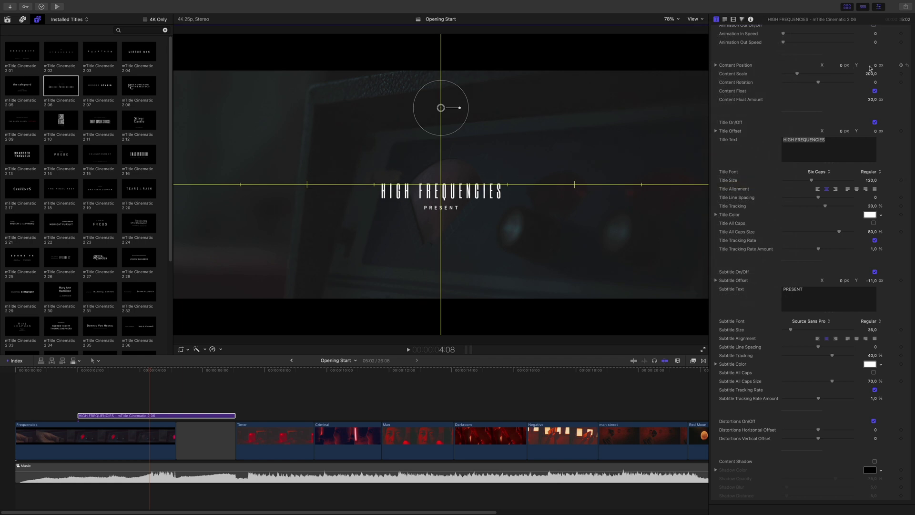
left_click_drag(876, 68, 878, 60)
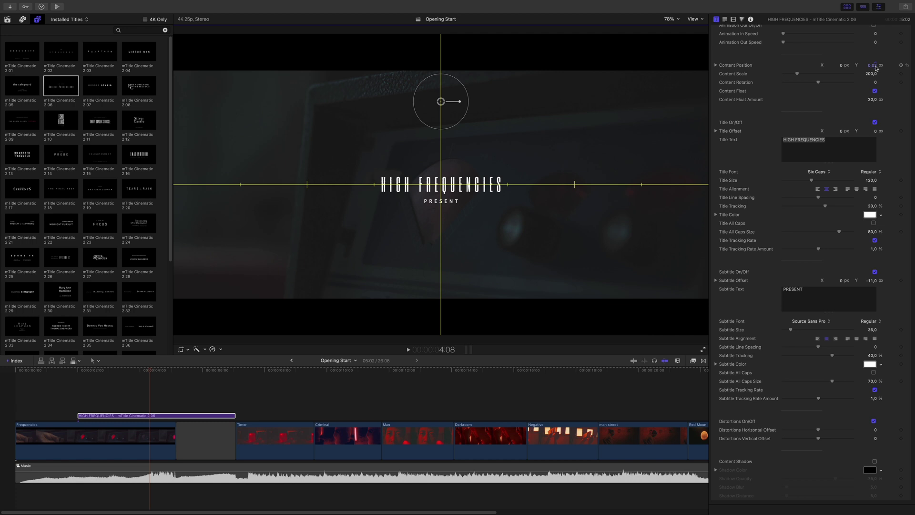
left_click(697, 19)
left_click(738, 186)
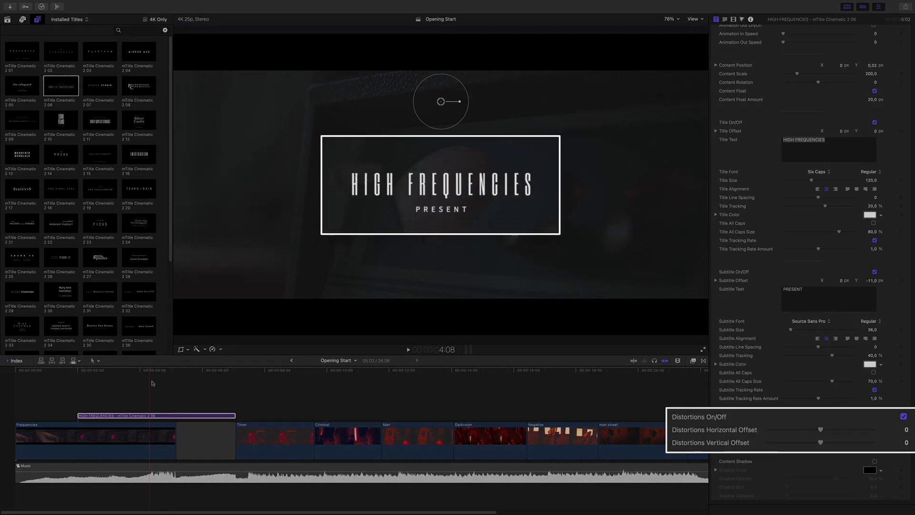
Compare distortion on and off, then set Horizontal Offset 226,0 and Vertical Offset -192,0
left_click(113, 373)
mouse_move(113, 373)
left_mouse_down()
mouse_move(99, 374)
mouse_move(107, 374)
left_mouse_up()
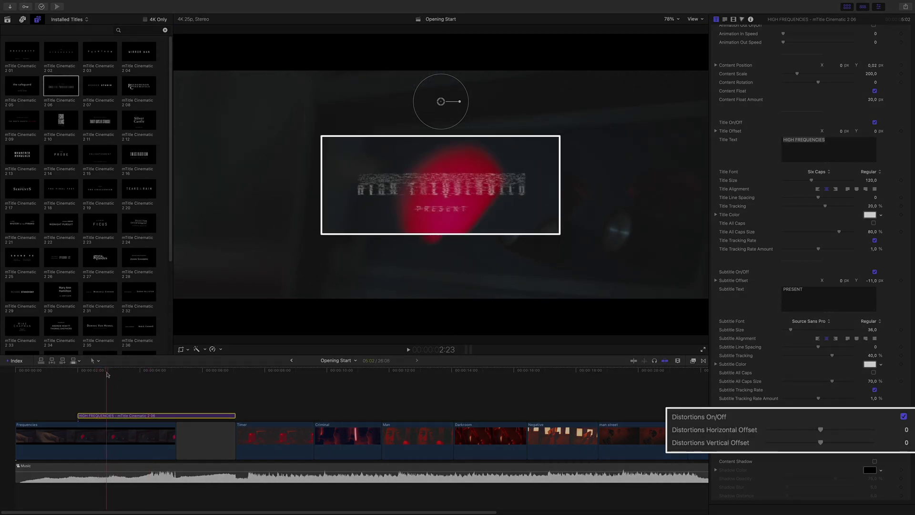
left_click(904, 416)
left_click(903, 416)
mouse_move(820, 431)
left_mouse_down()
mouse_move(832, 430)
mouse_move(811, 446)
left_mouse_up()
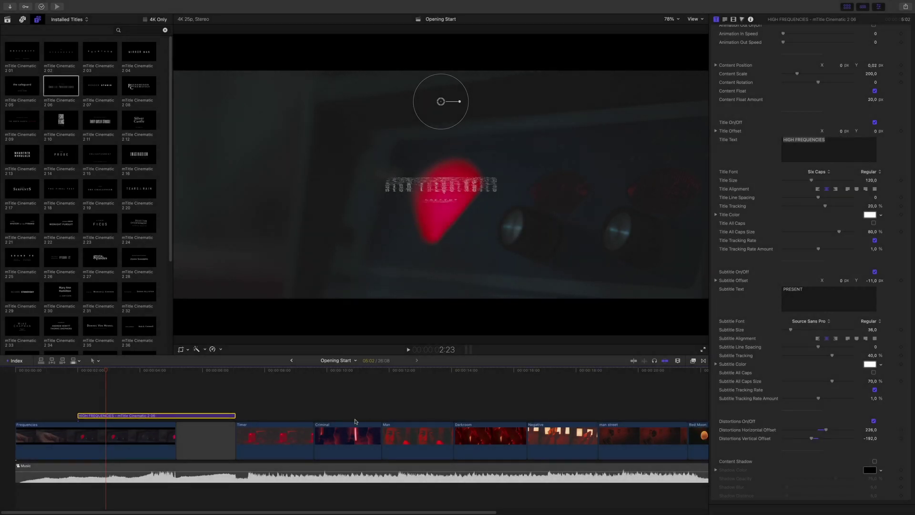
left_click_drag(105, 372, 146, 380)
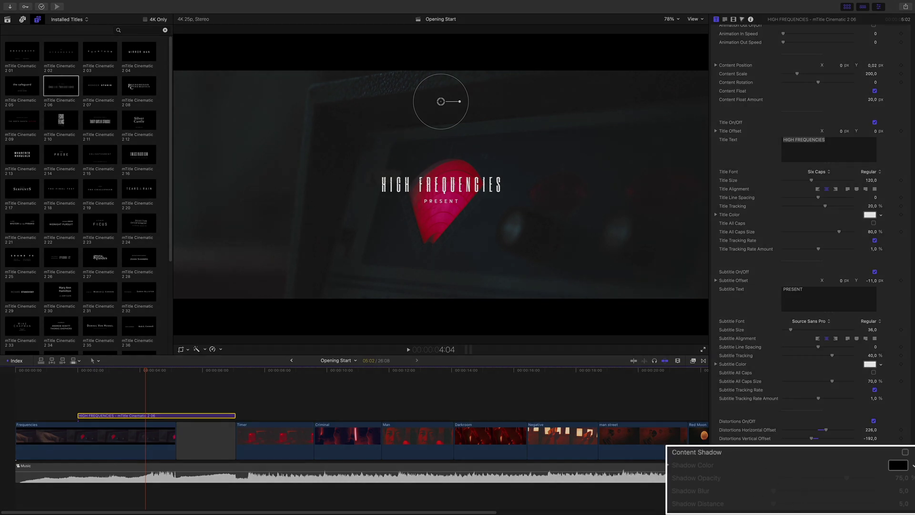
left_click(904, 452)
left_click_drag(846, 478, 873, 478)
mouse_move(773, 503)
left_mouse_down()
mouse_move(803, 504)
mouse_move(784, 504)
left_mouse_up()
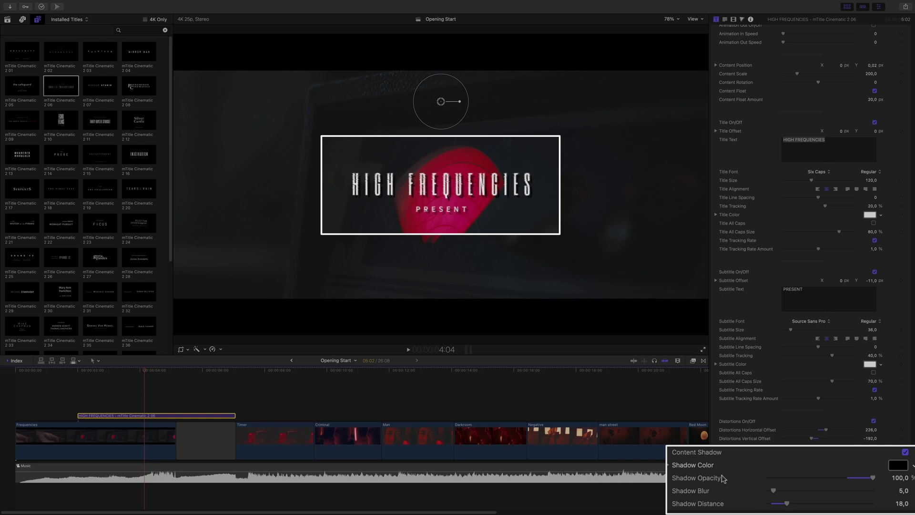
left_click_drag(773, 493, 784, 494)
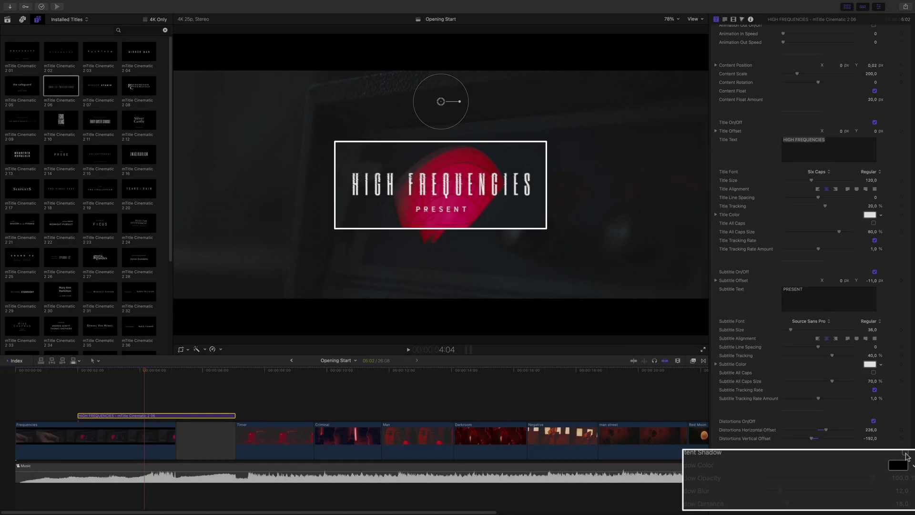
left_click(874, 461)
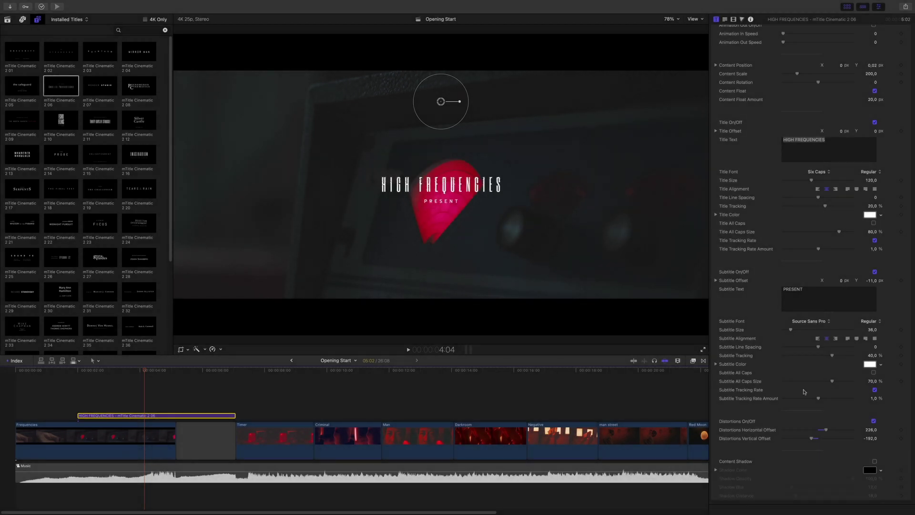
scroll(804, 392, "up", 3)
At 5:04, where the footage turns black, keyframe the title and subtitle colours to red
left_click_drag(145, 373, 176, 371)
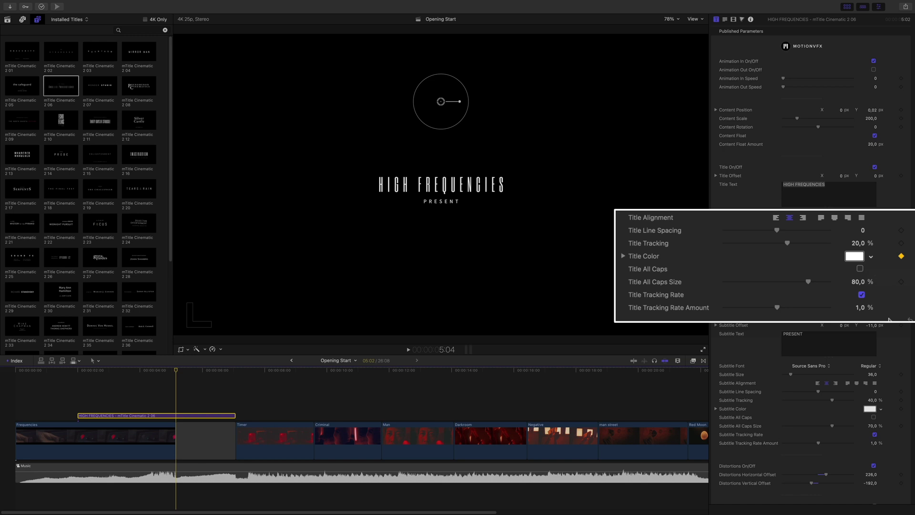
key("Left")
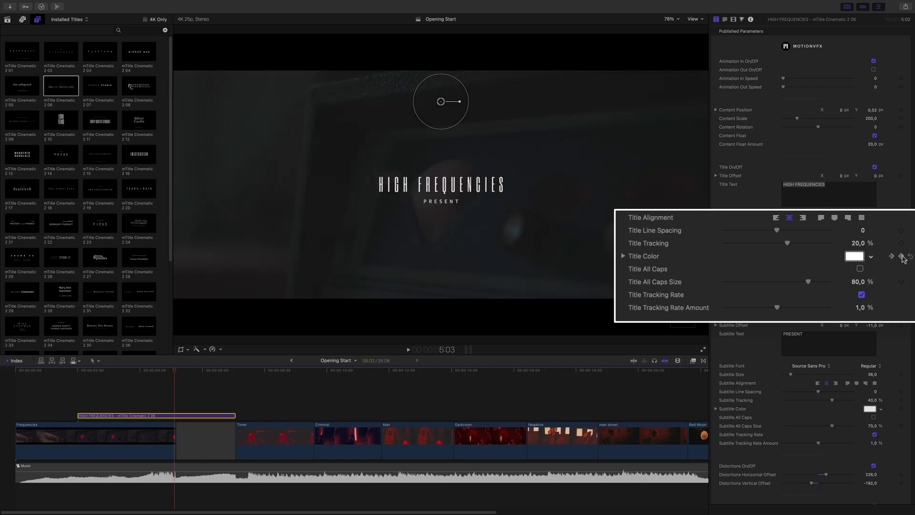
key("Right")
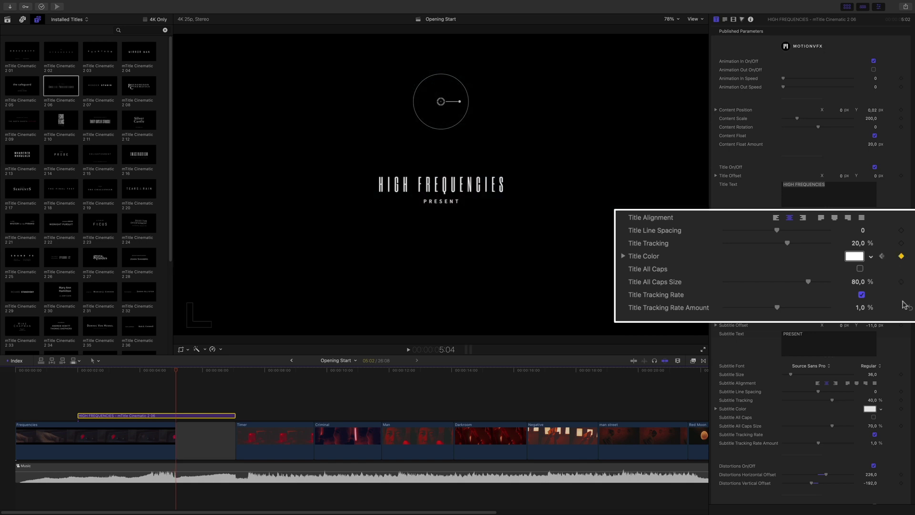
left_click(854, 258)
left_click_drag(849, 110, 893, 111)
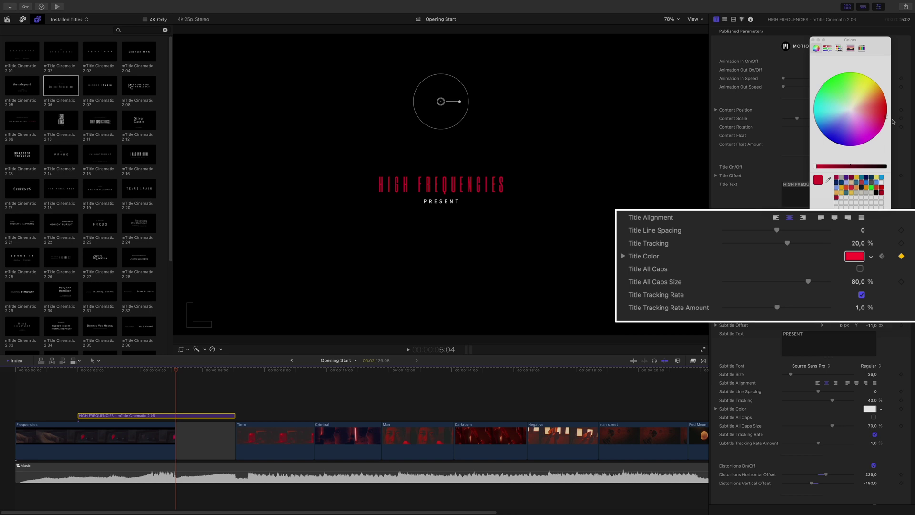
left_click(814, 40)
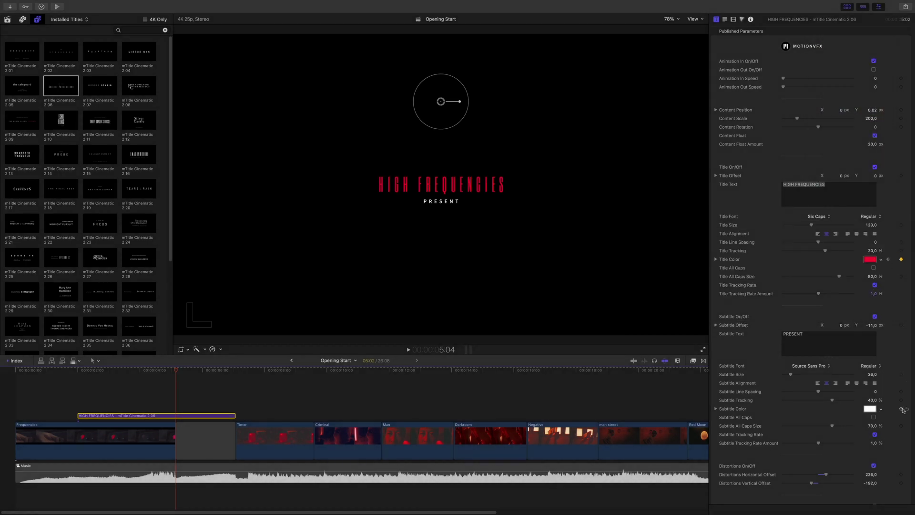
Step frames around 5:04 and play back to verify the white-to-red colour change
key("Left")
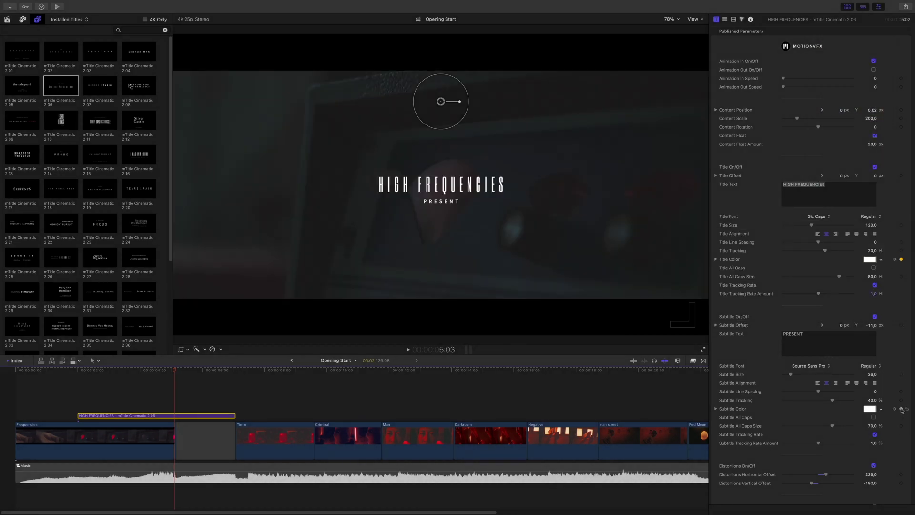
key("Right")
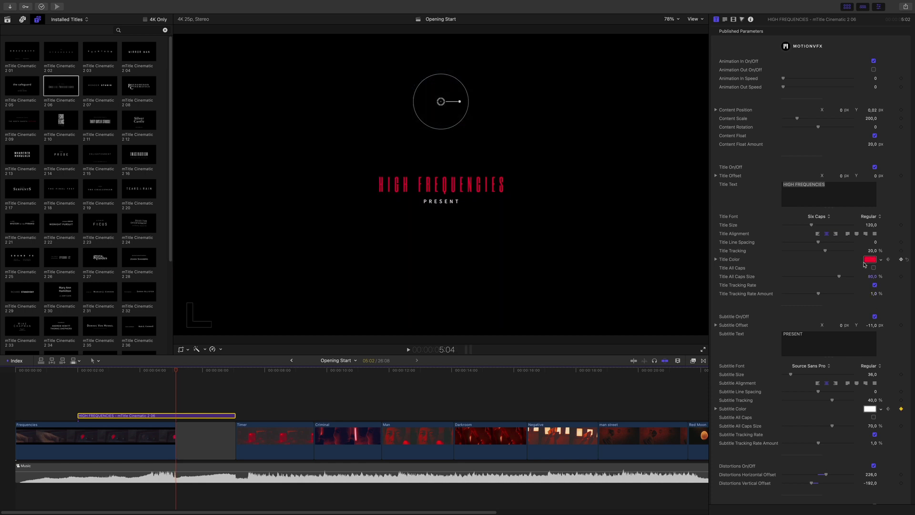
key("Left")
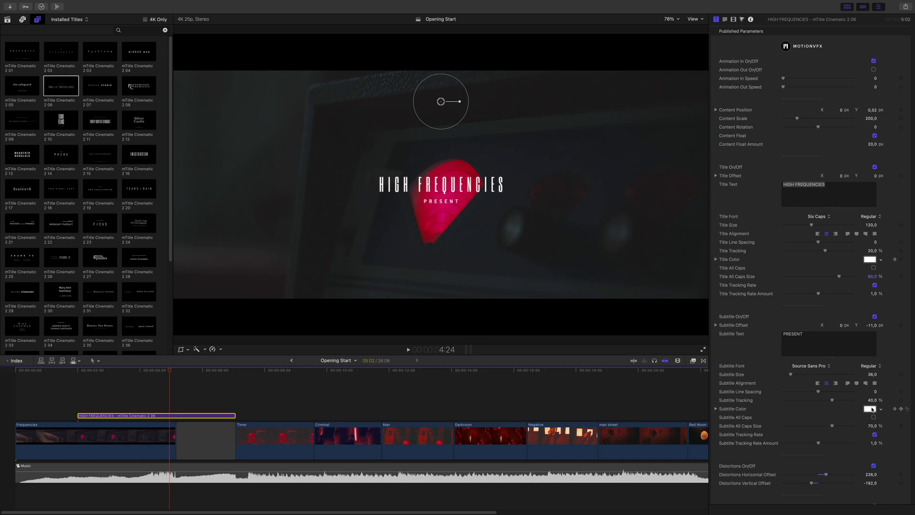
key("space")
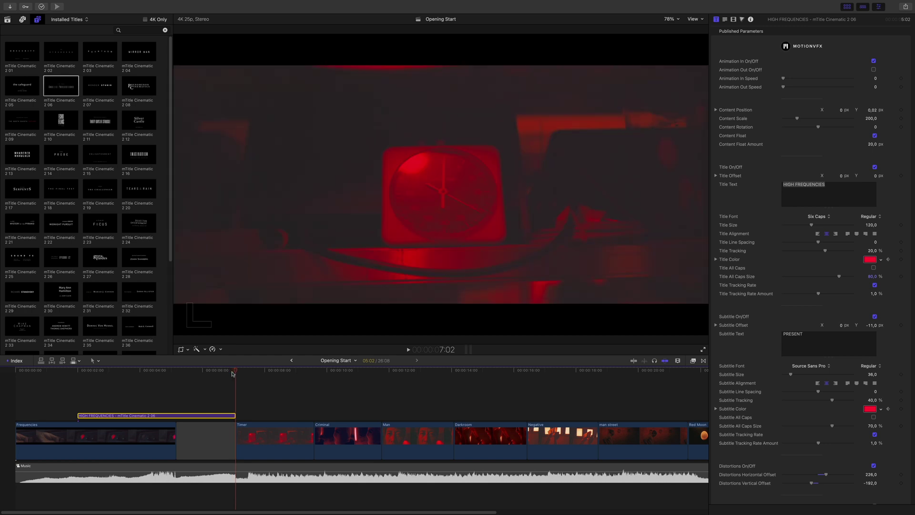
Add a shortened mTitle Cinematic 2 24 after HIGH FREQUENCIES, moved to the frame's upper left
left_click_drag(139, 224, 245, 417)
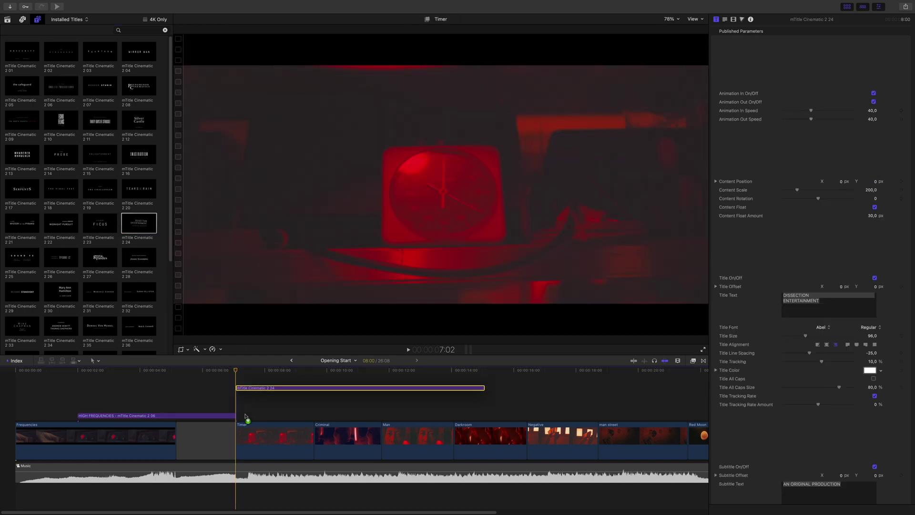
left_click_drag(484, 415, 313, 414)
left_click_drag(233, 375, 253, 376)
left_click(271, 416)
left_click_drag(440, 109, 280, 28)
Replace 'ORIGINAL' in the subtitle with 'MOTIONVFX'
left_click(765, 333)
left_click(766, 331)
left_click_drag(766, 330, 733, 330)
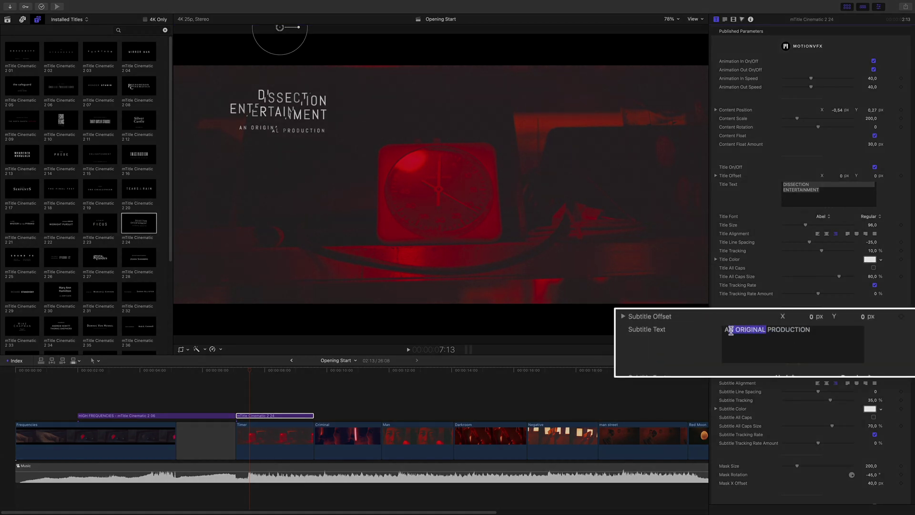
type("MOTIONVF")
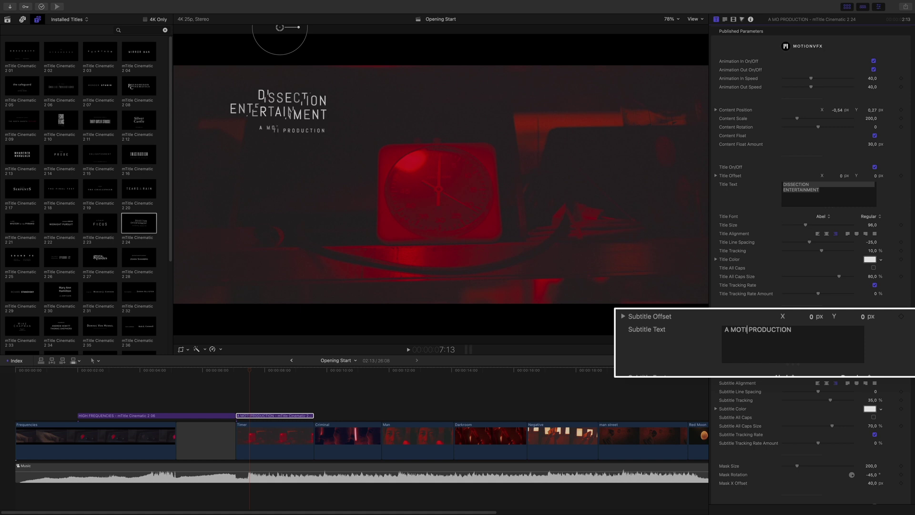
type("X")
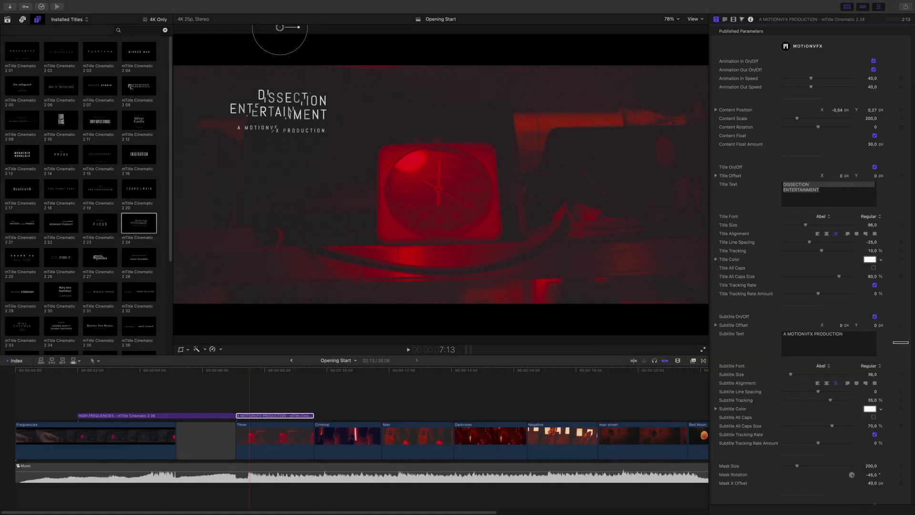
Set the title font to Six Caps, subtitle font to Source Sans Pro, and title size 100
left_click(821, 216)
scroll(818, 217, "down", 15)
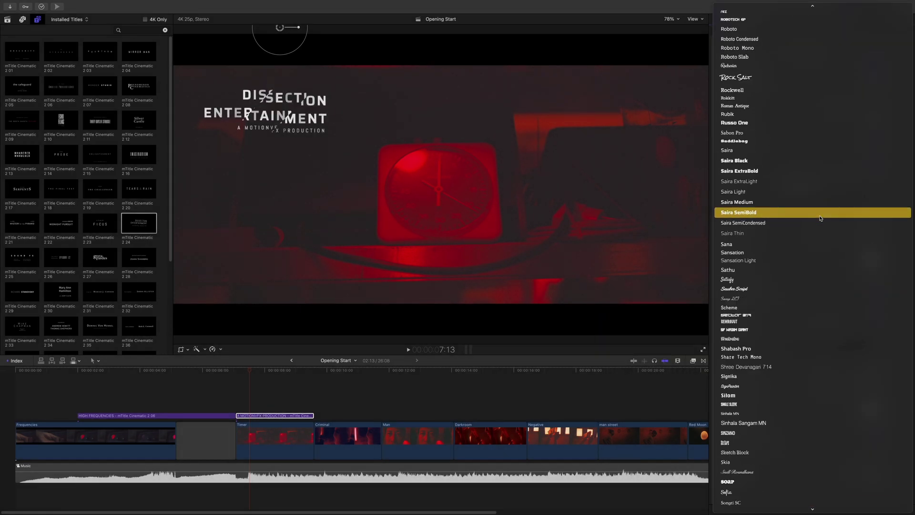
left_click(826, 373)
left_click(822, 366)
left_click(820, 369)
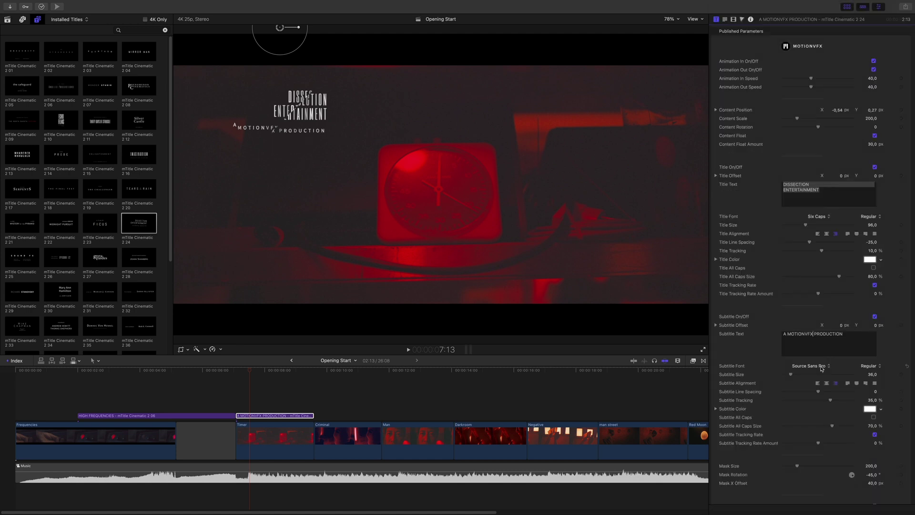
left_click_drag(873, 228, 874, 223)
Shift the title's mask slices sideways while previewing the animation resolving
mouse_move(239, 370)
left_mouse_down()
mouse_move(261, 369)
mouse_move(246, 370)
left_mouse_up()
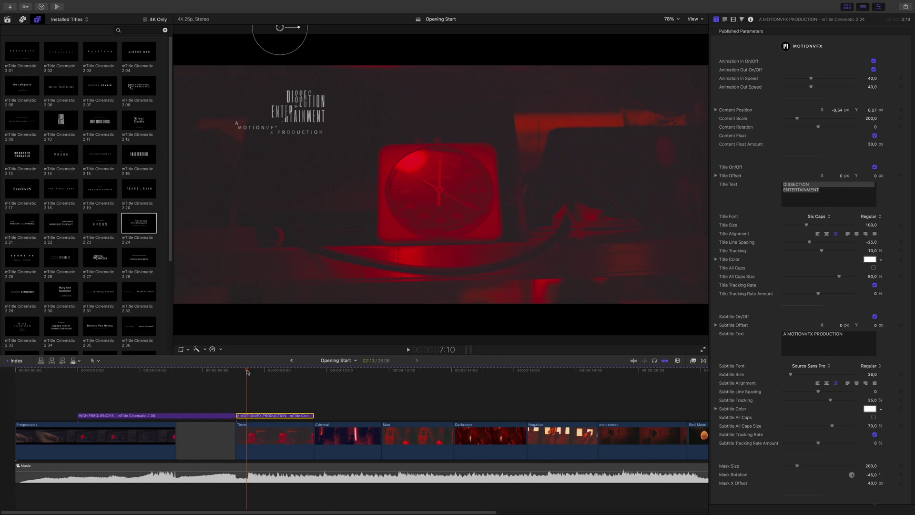
scroll(766, 339, "down", 3)
scroll(766, 340, "down", 2)
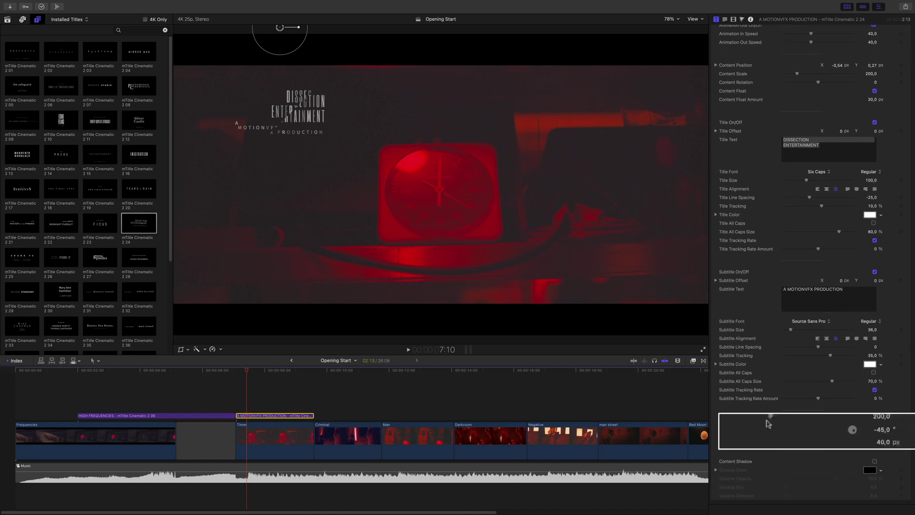
left_click_drag(883, 444, 883, 442)
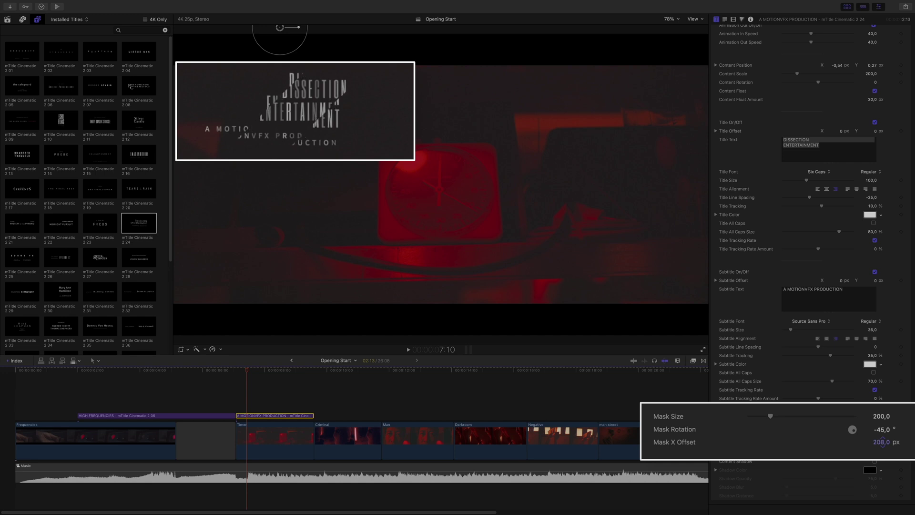
left_click_drag(247, 369, 309, 368)
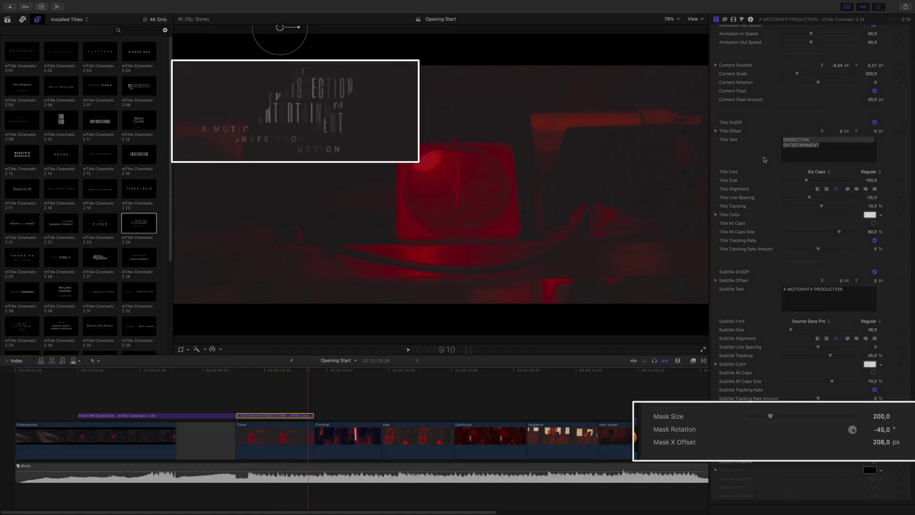
scroll(862, 86, "up", 3)
Turn off Animation Out, lower Animation In Speed to 20, and preview the title
left_click(873, 69)
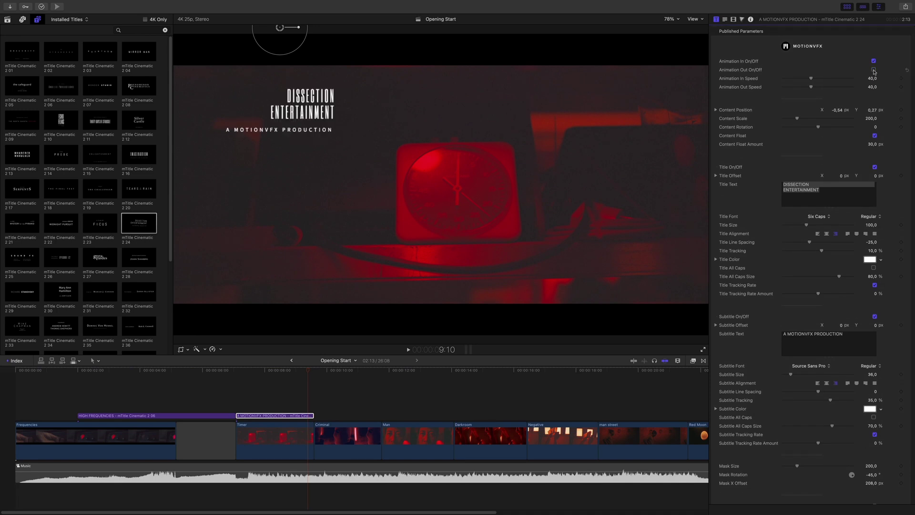
left_click_drag(811, 80, 808, 80)
left_click(871, 78)
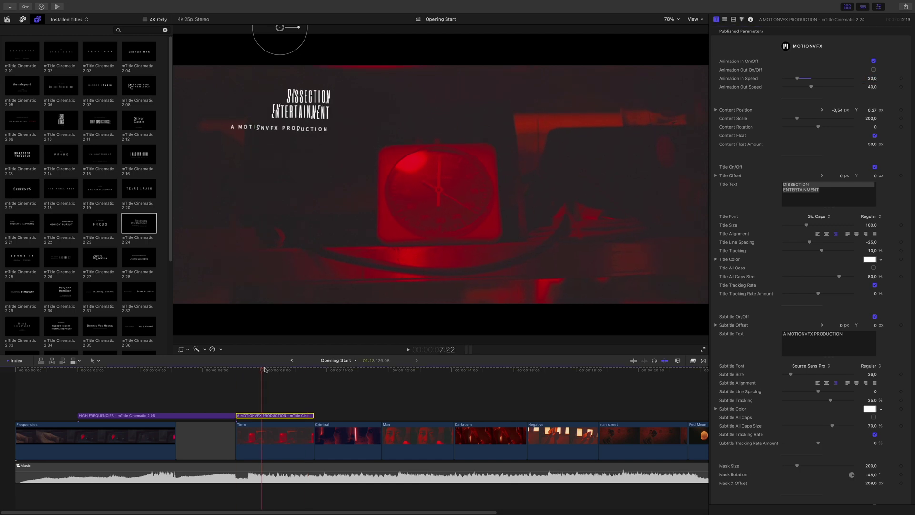
left_click(288, 367)
left_click_drag(288, 365, 354, 359)
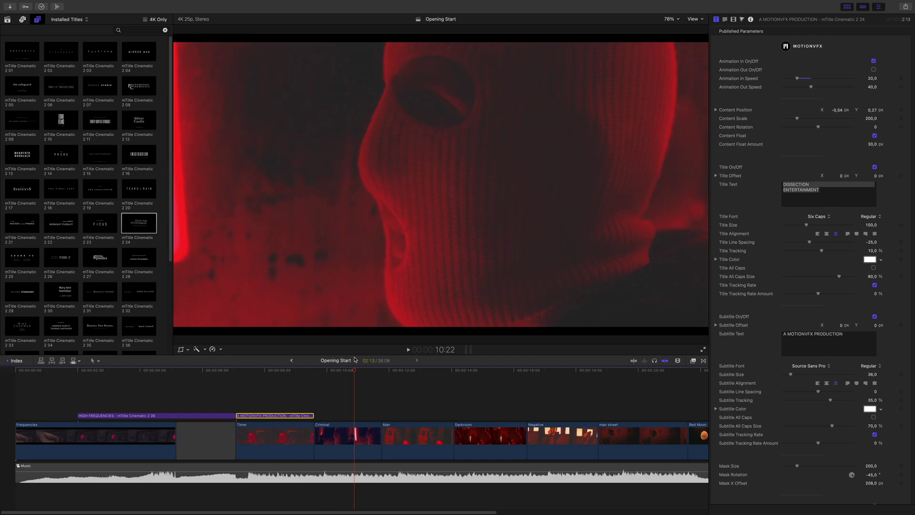
scroll(165, 283, "down", 4)
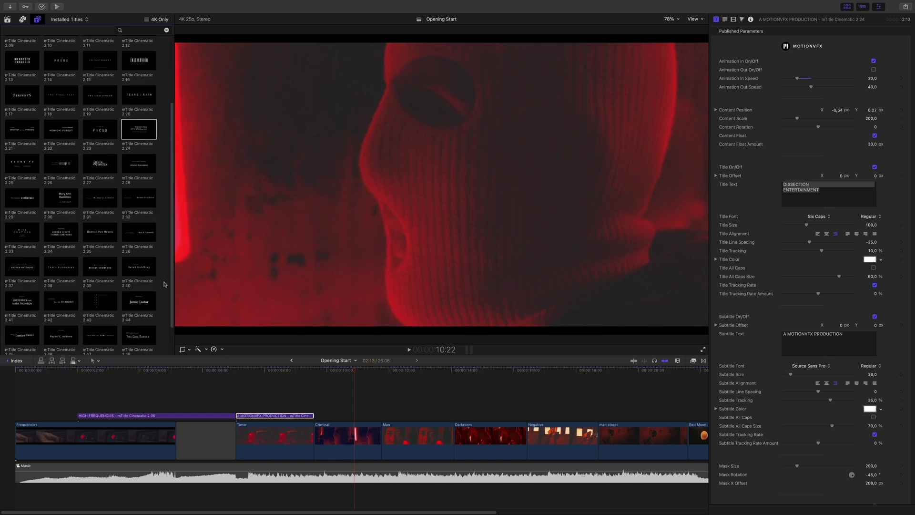
Add mTitle Cinematic 2 42 above the Criminal clip, move it lower right, and show title/action safe zones
scroll(164, 284, "down", 2)
left_click_drag(61, 264, 324, 414)
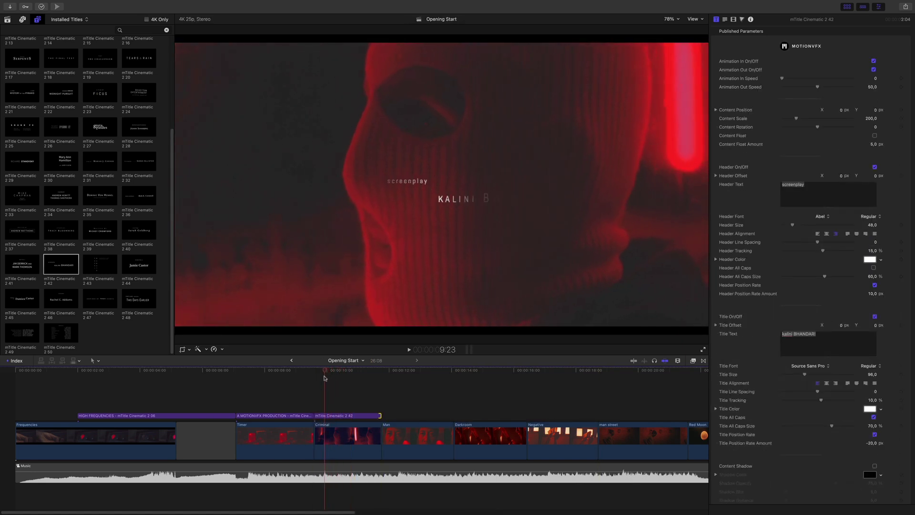
left_click(339, 416)
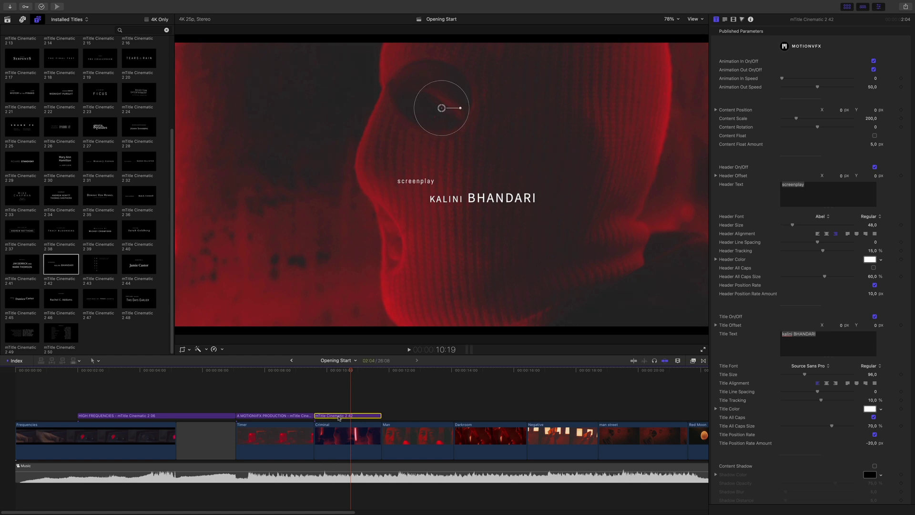
left_click_drag(443, 111, 560, 179)
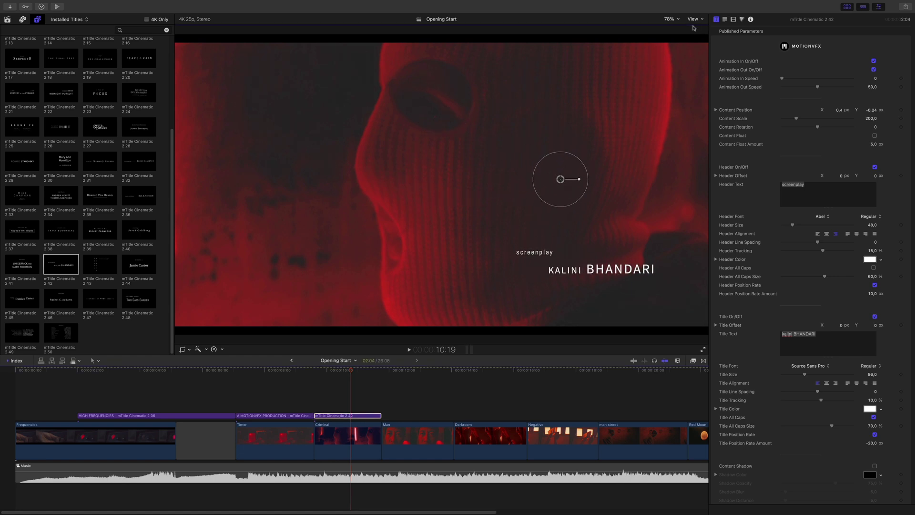
left_click(701, 20)
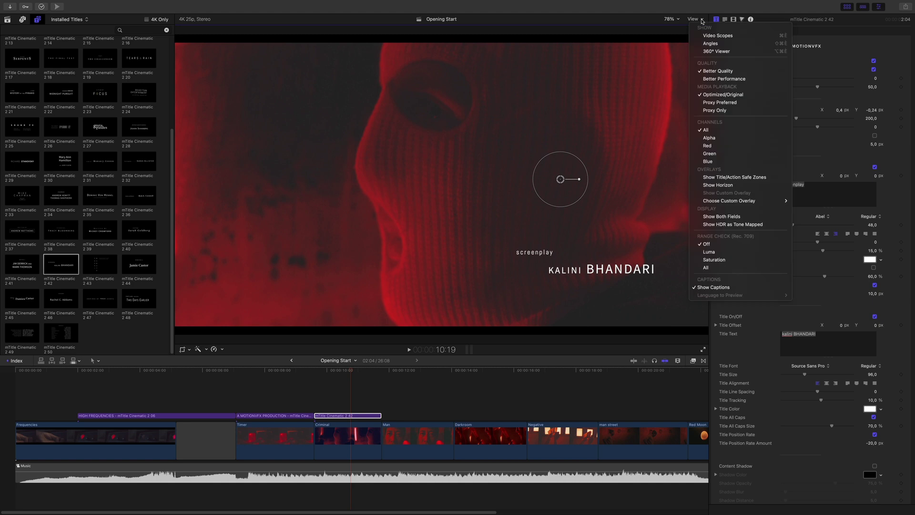
left_click(740, 180)
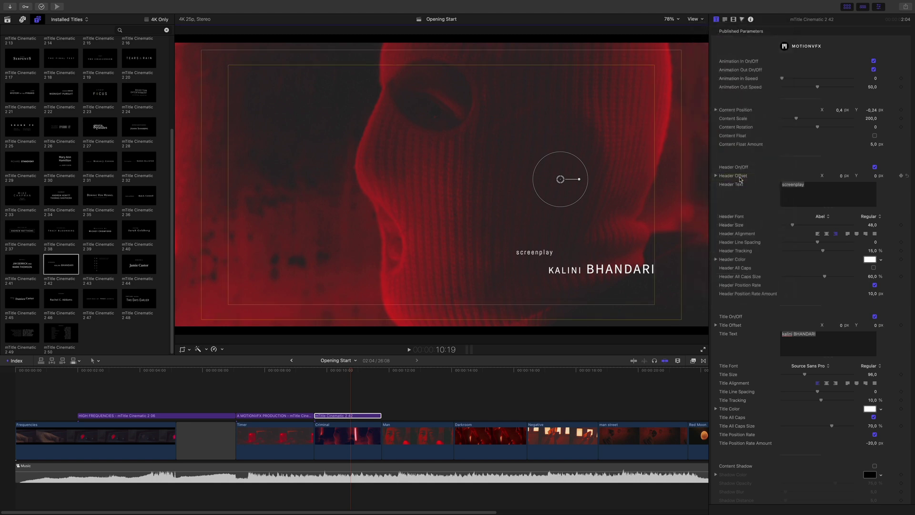
mouse_move(562, 180)
left_mouse_down()
mouse_move(562, 210)
mouse_move(562, 181)
left_mouse_up()
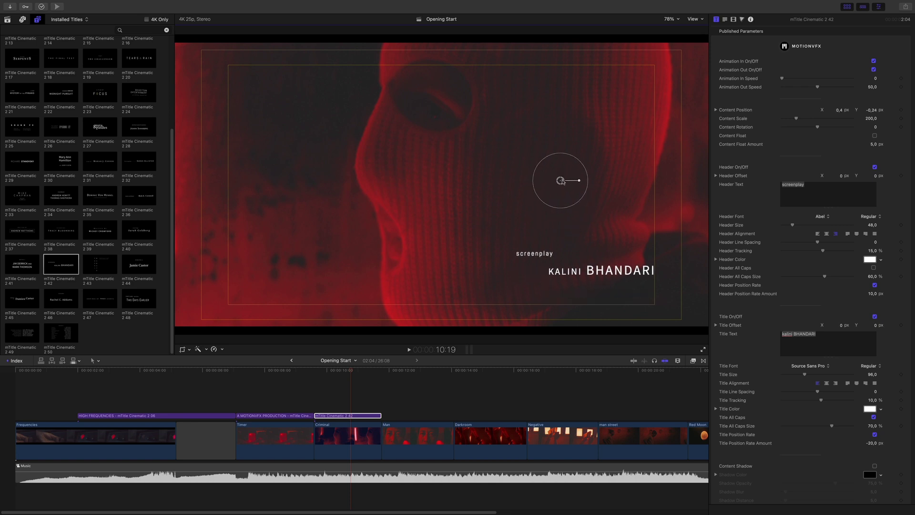
Change the header font, set the name to Six Caps with header size 36, and nudge the title right
left_click(821, 219)
left_click(806, 322)
left_click(810, 365)
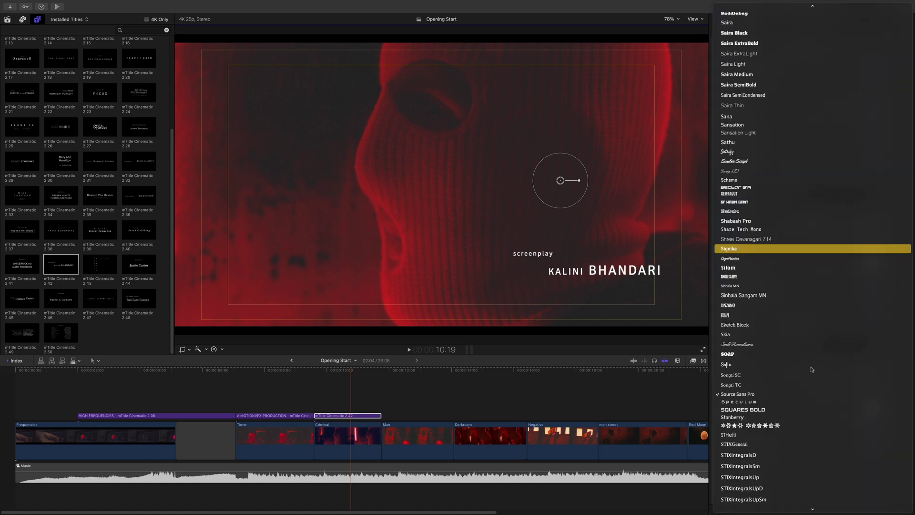
left_click(793, 315)
left_click(872, 224)
type("36")
key("Return")
left_click_drag(562, 183, 597, 176)
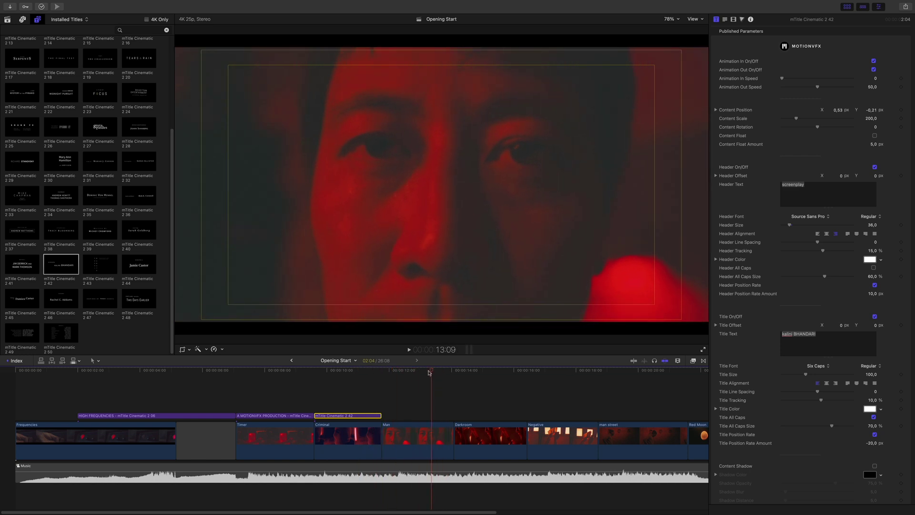
Add mTitle Cinematic 2 38 to the timeline and shorten its end
left_click(52, 233)
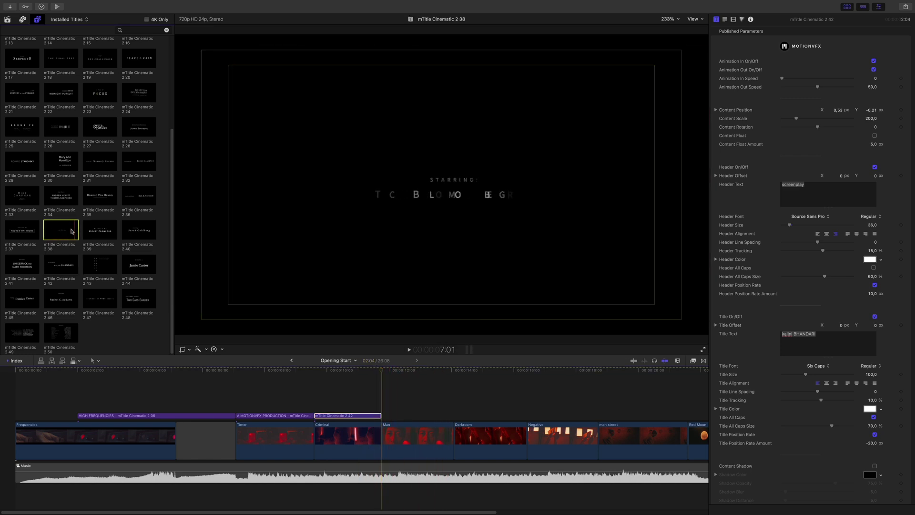
left_click_drag(51, 233, 402, 416)
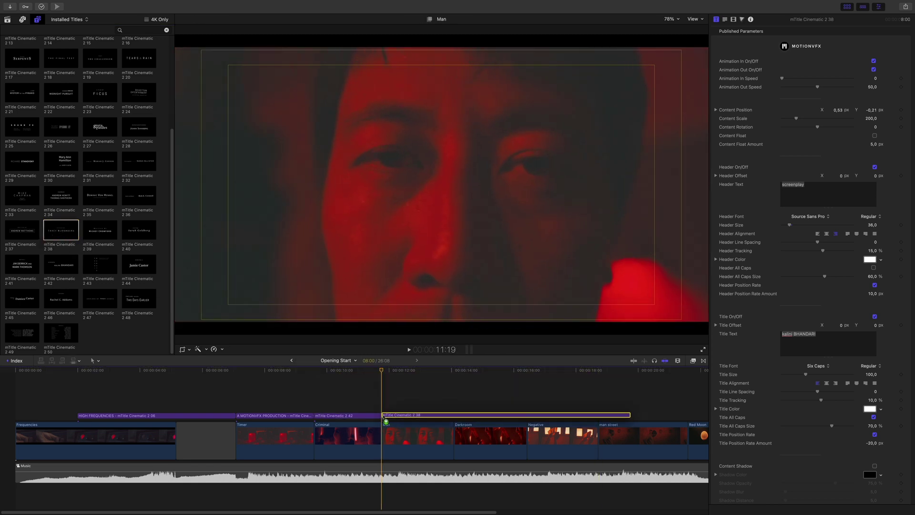
left_click_drag(632, 417, 451, 417)
left_click(412, 373)
Replace the placeholder title text with the actor's name in Six Caps at size 100
triple_click(797, 197)
key("BackSpace")
left_click(809, 217)
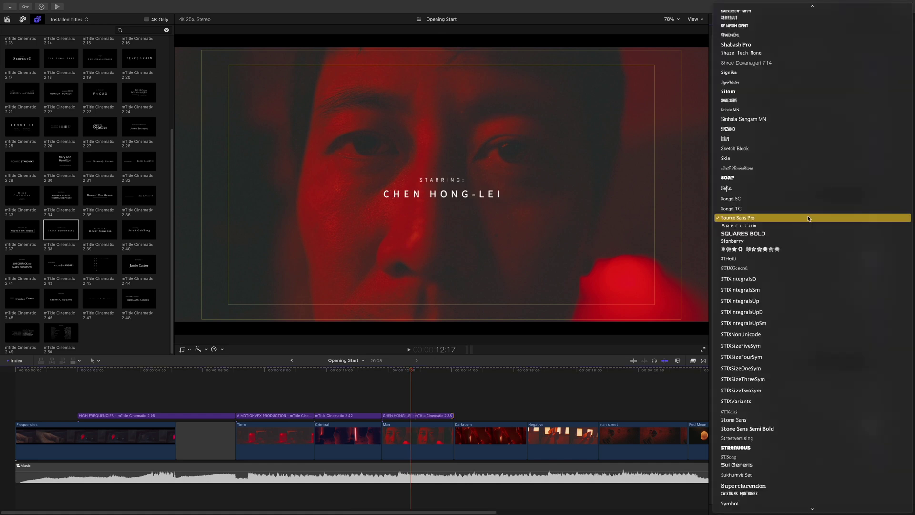
scroll(809, 218, "up", 5)
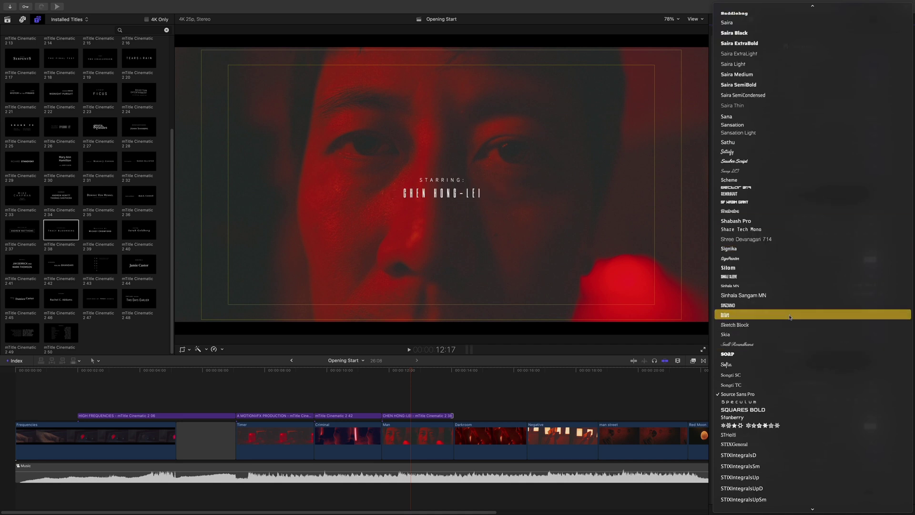
left_click(838, 315)
type("100")
key("Return")
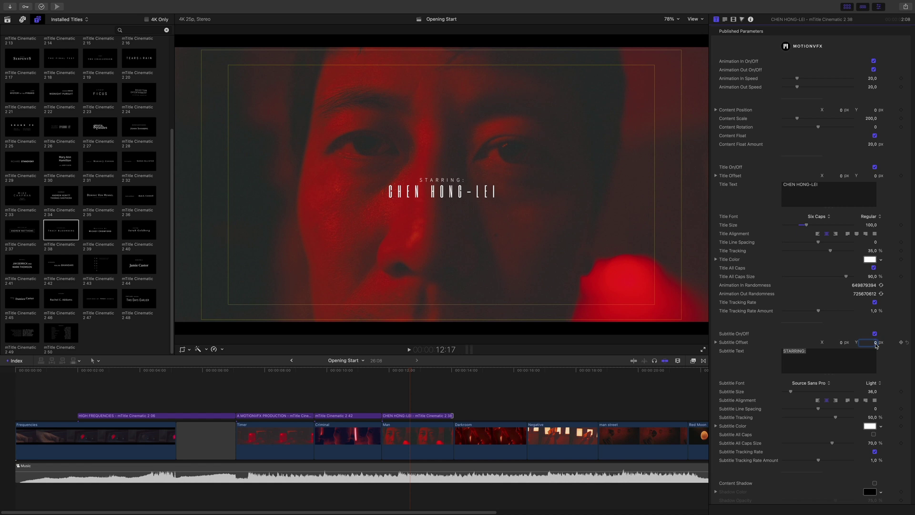
Adjust the subtitle's vertical offset slightly and turn off the title's out animation
left_click_drag(875, 344, 875, 342)
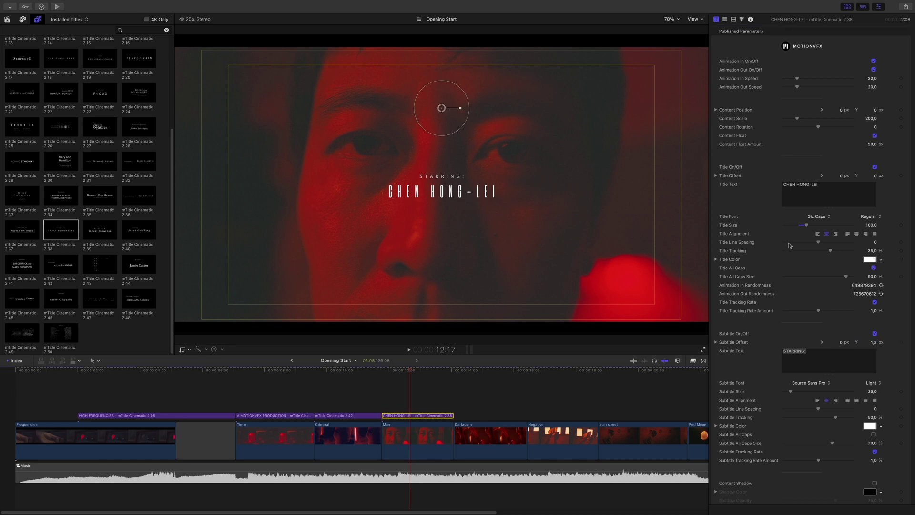
left_click(874, 70)
left_click_drag(411, 373, 534, 376)
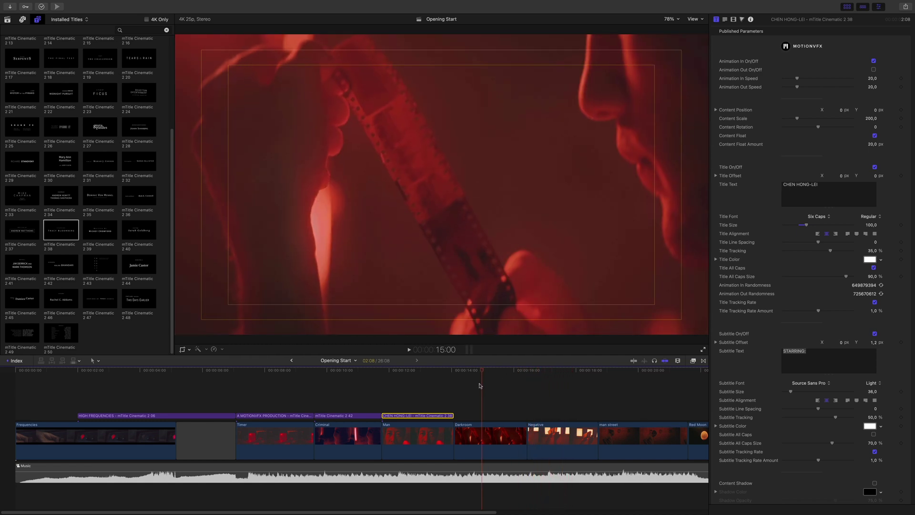
Add mTitle Cinematic 2 45 at the playhead, trim it, show horizon guides, and shift it left
left_click(23, 301)
key("q")
left_click_drag(703, 415, 525, 409)
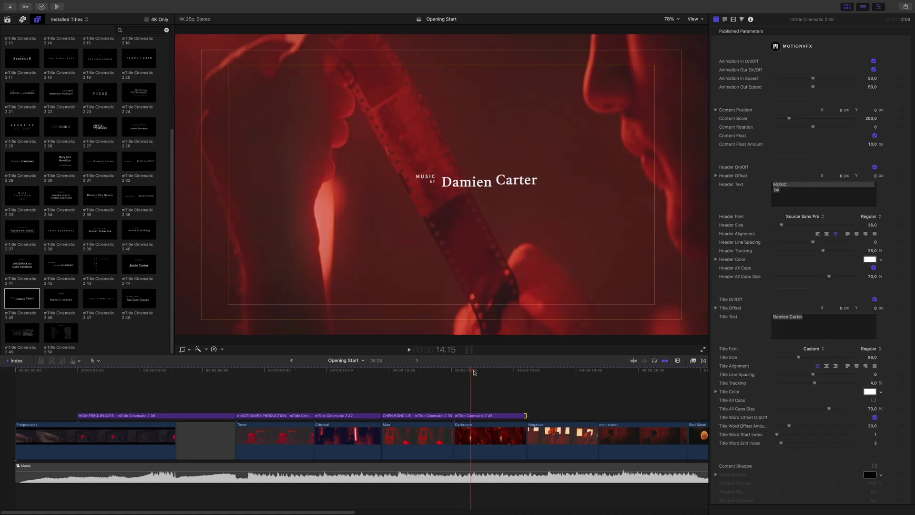
left_click(490, 416)
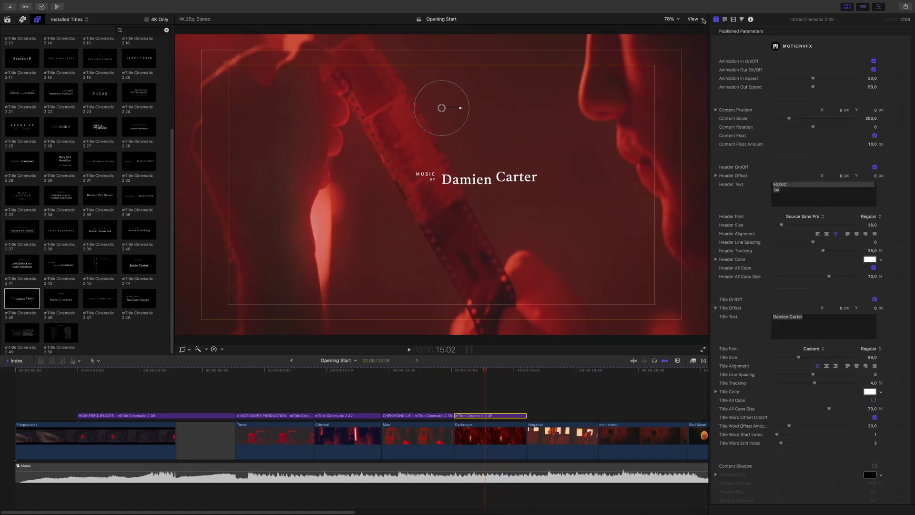
left_click(703, 20)
left_click(721, 185)
left_click_drag(839, 110, 807, 109)
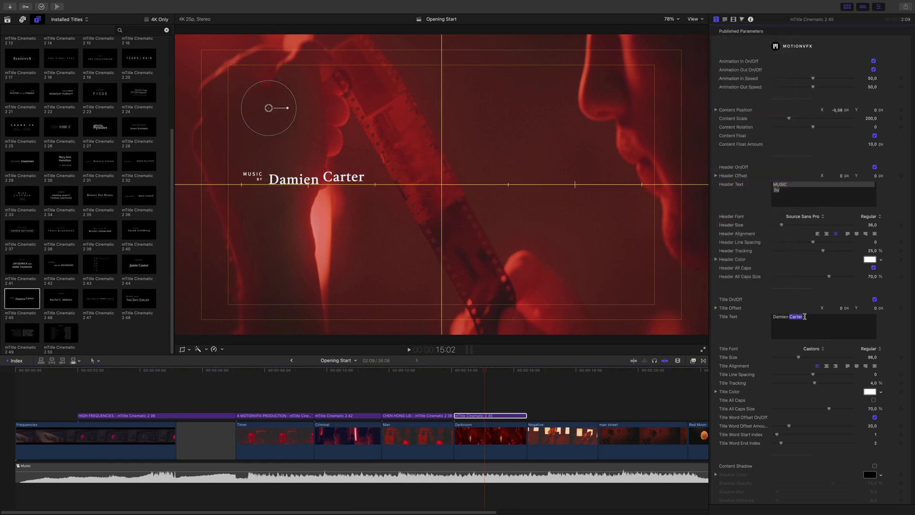
Retype the name as the composer's in Six Caps and duplicate the title over Negative
key("super+a")
key("BackSpace")
left_click(813, 348)
scroll(811, 350, "down", 20)
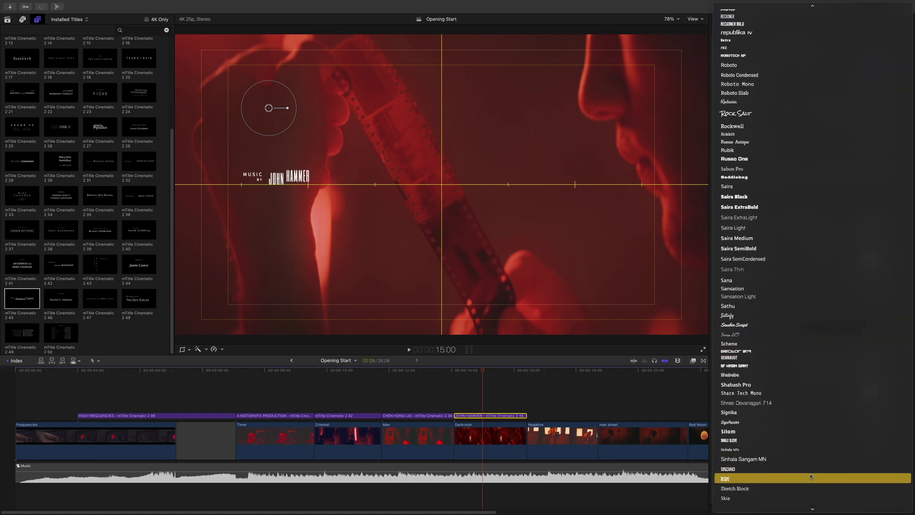
left_click(811, 477)
left_click(868, 358)
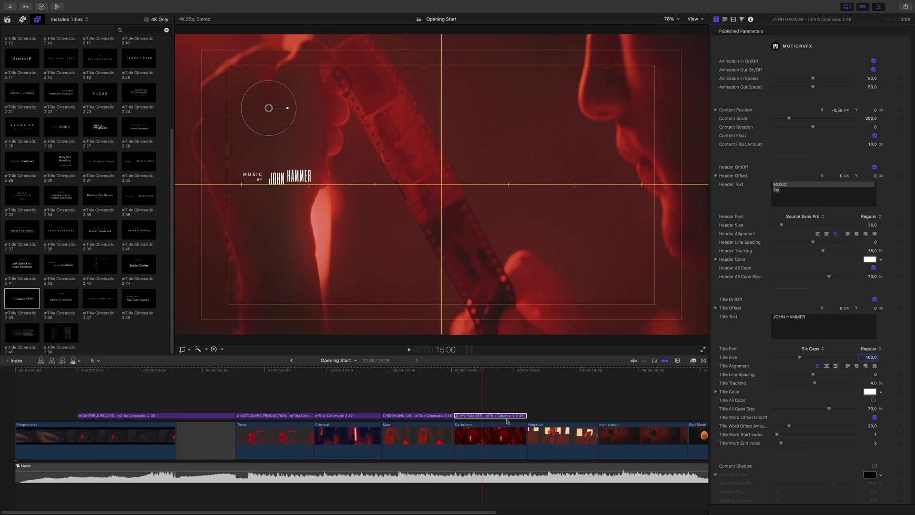
left_click_drag(487, 417, 598, 417)
Trim the copy, change its header to PHOTOGRAPHY, enter the photographer's name, and shift it right
key("Down")
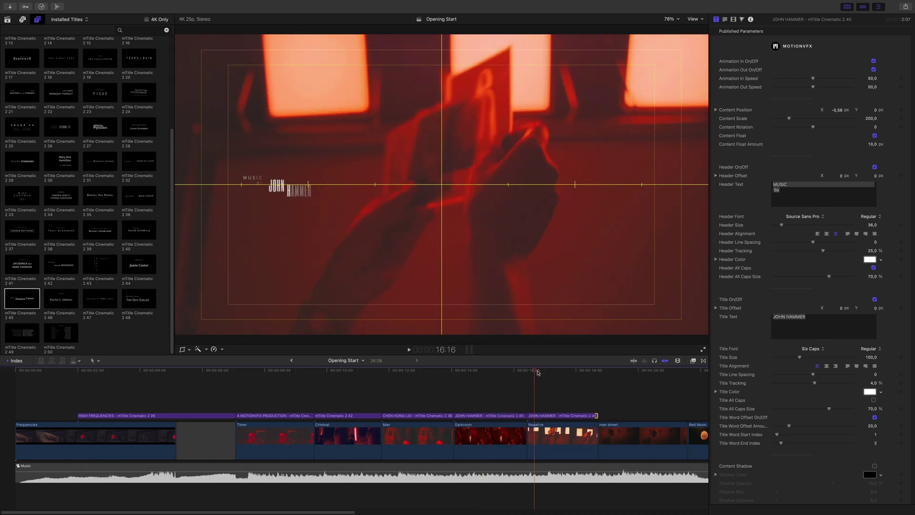
key("space")
left_click(563, 416)
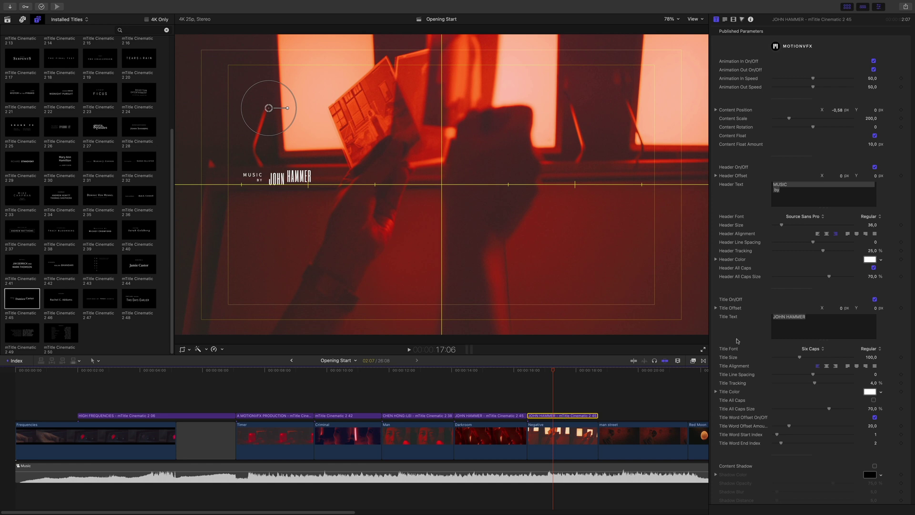
left_click(787, 186)
type("PHOTOGRAPHY")
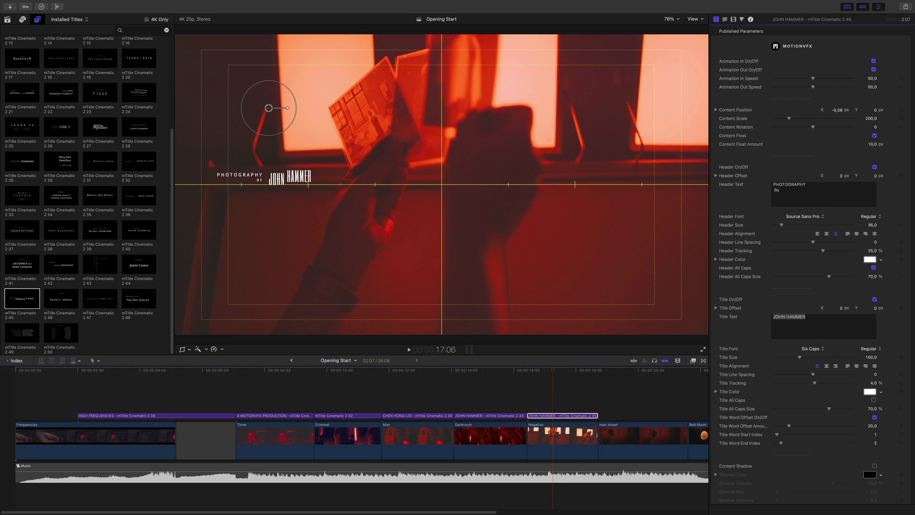
left_click(813, 321)
key("super+a")
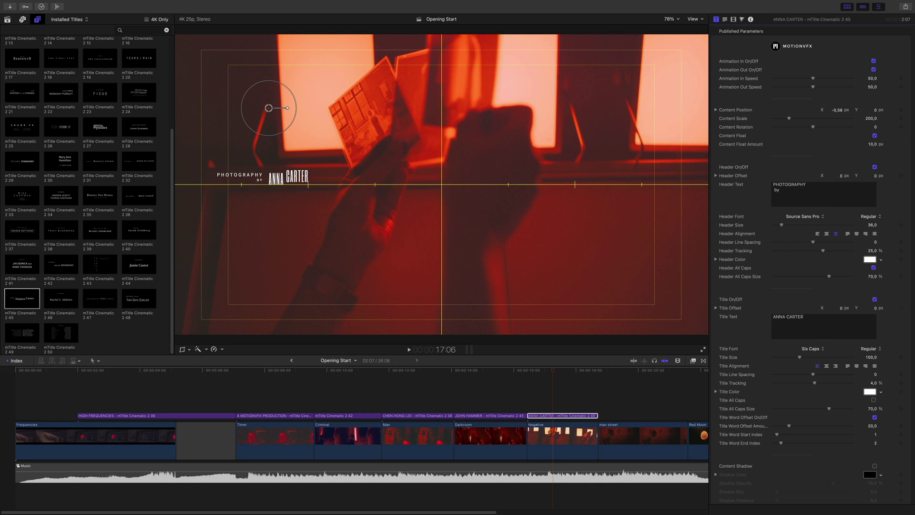
left_click_drag(837, 112, 838, 111)
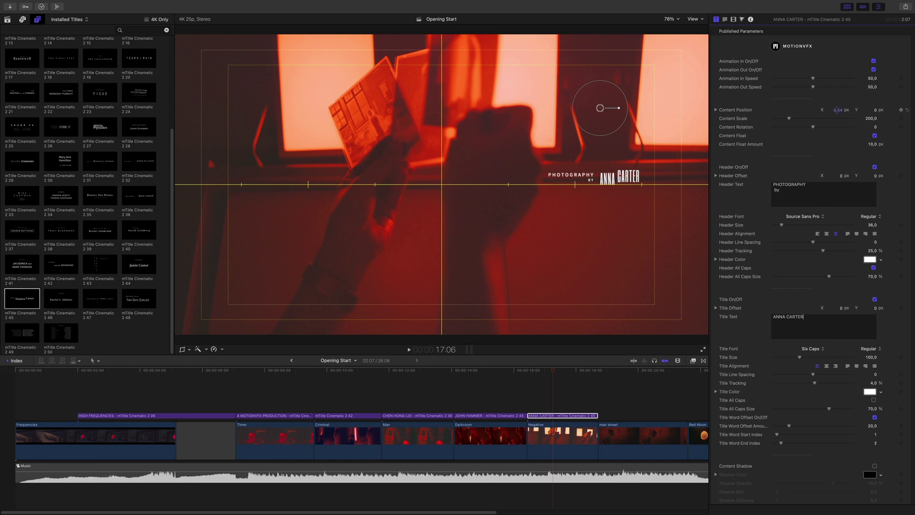
left_click(578, 381)
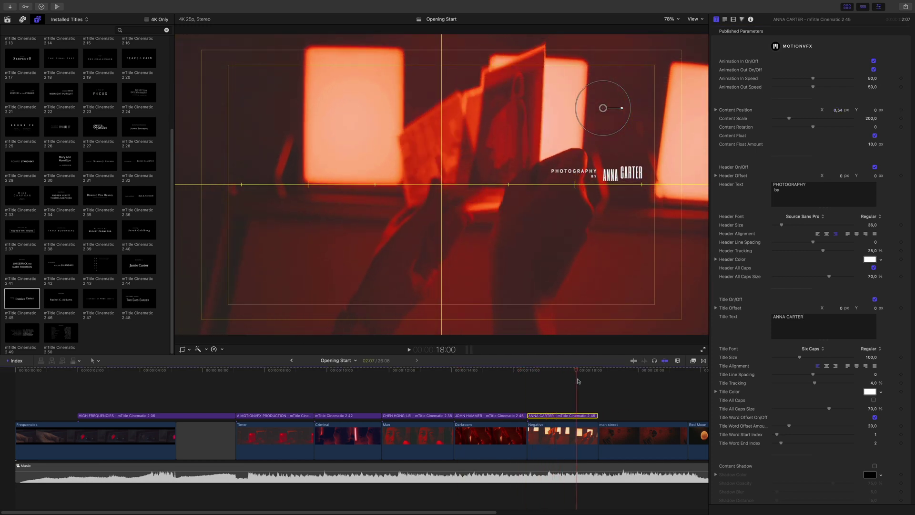
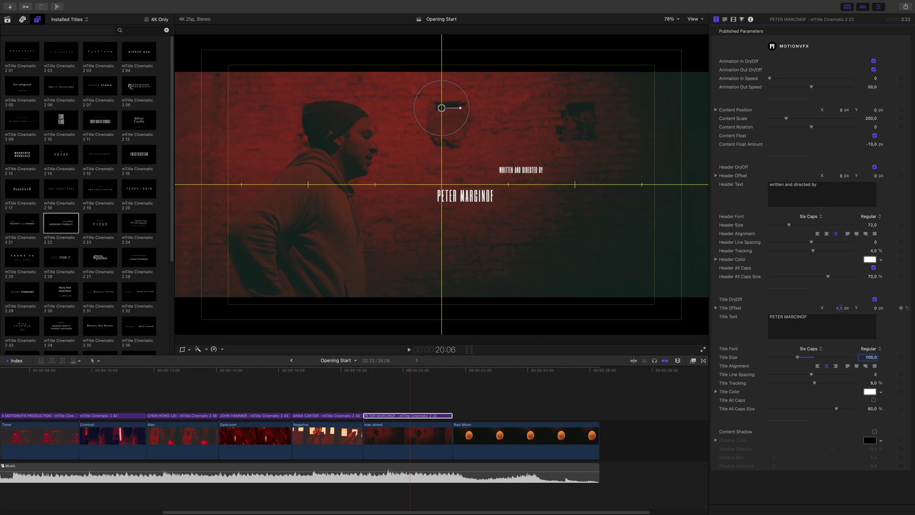
Set the writer-director credit's Header Offset Y to -4, move it lower right, and disable Animation Out
left_click_drag(875, 176, 875, 177)
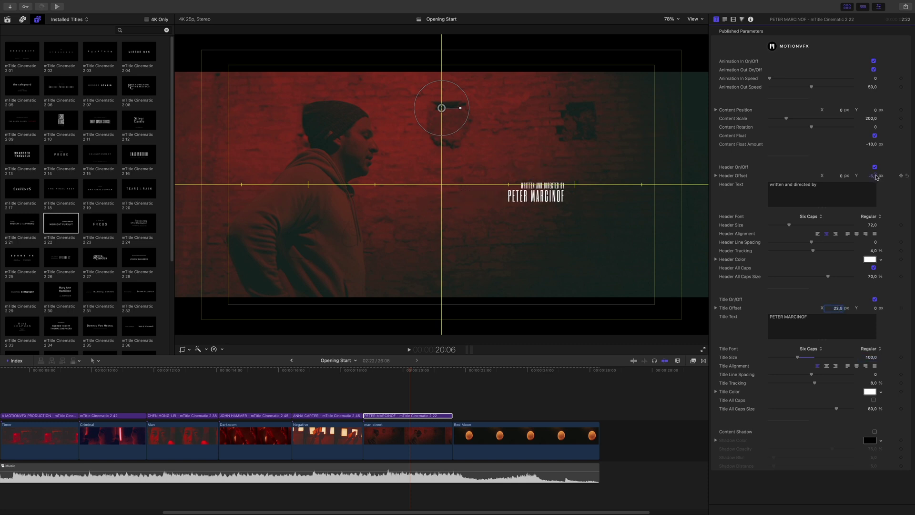
key("Return")
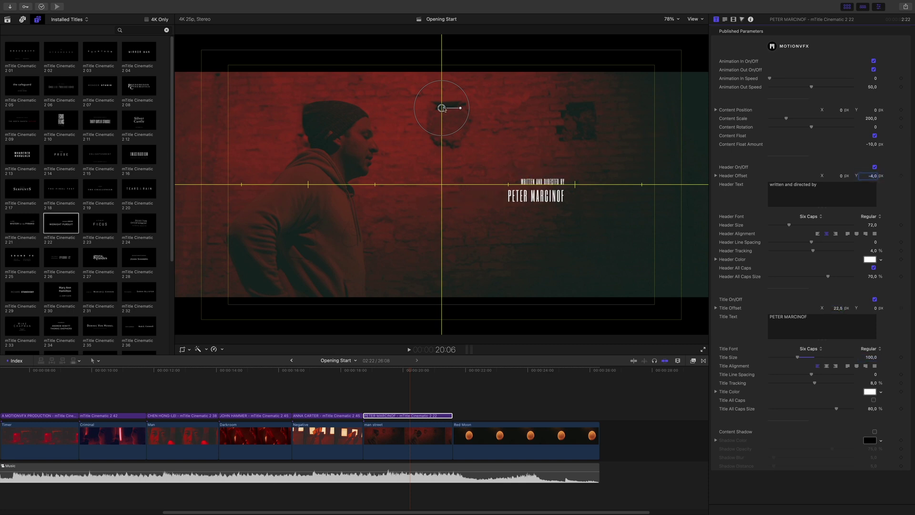
left_click_drag(441, 109, 514, 163)
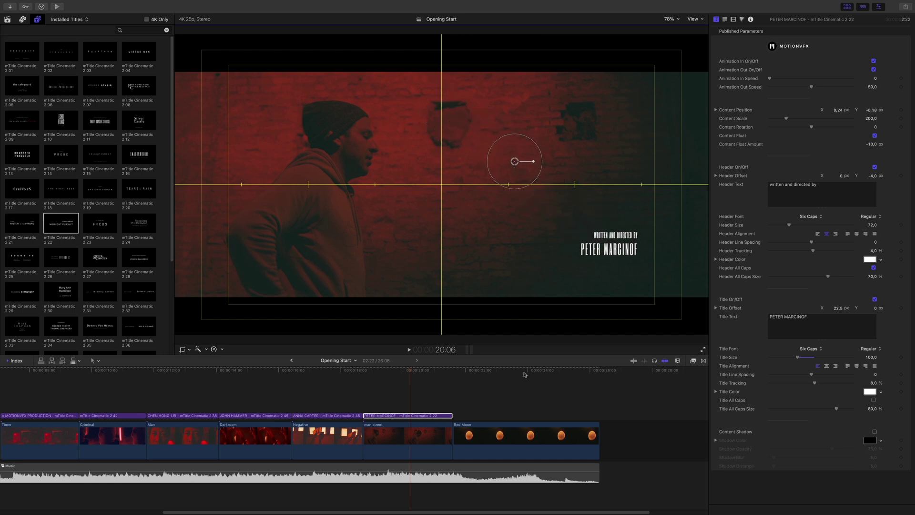
left_click_drag(409, 371, 440, 379)
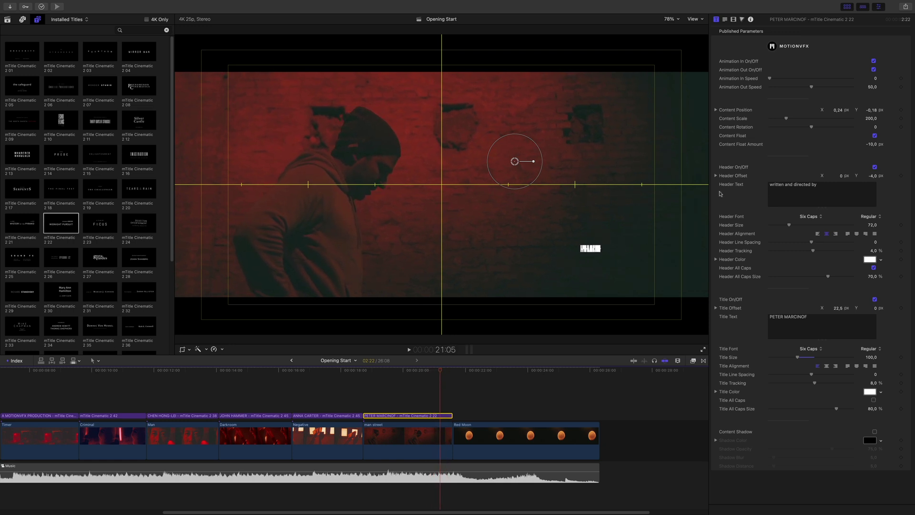
left_click(873, 70)
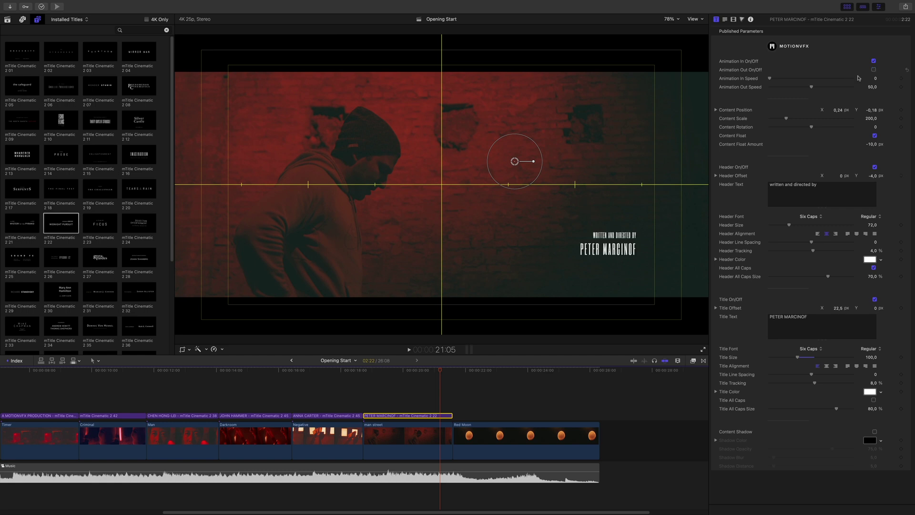
left_click_drag(441, 373, 454, 360)
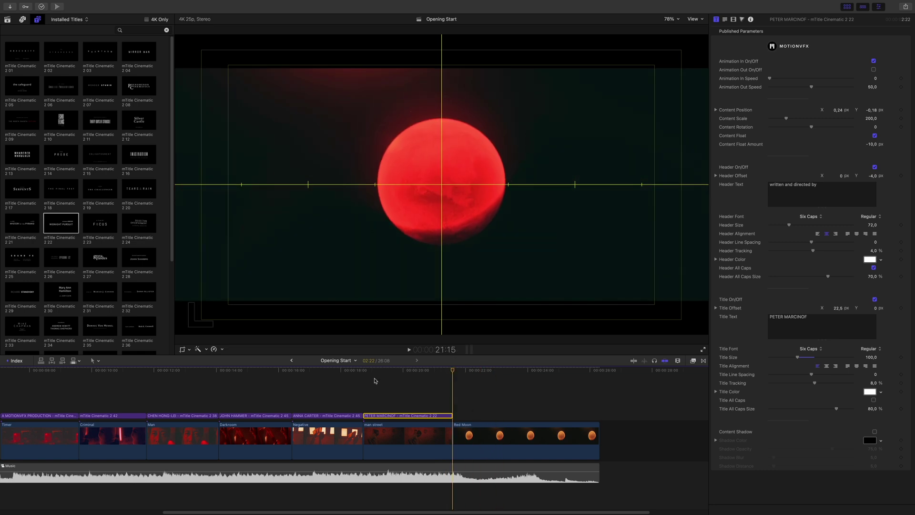
Place mTitle Cinematic 2 13 over the Red Moon clip, trimmed to end with it
left_click_drag(22, 158, 617, 417)
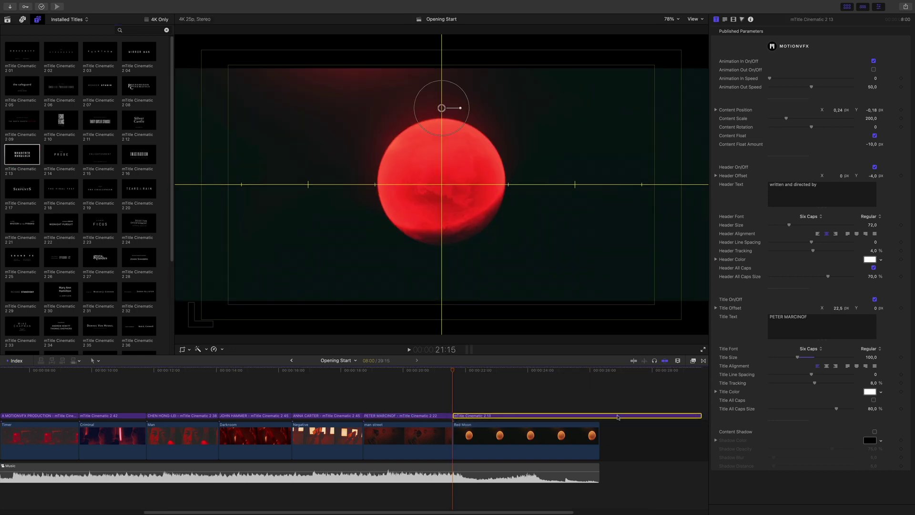
left_click_drag(700, 415, 598, 416)
left_click(520, 373)
left_click_drag(520, 375, 518, 375)
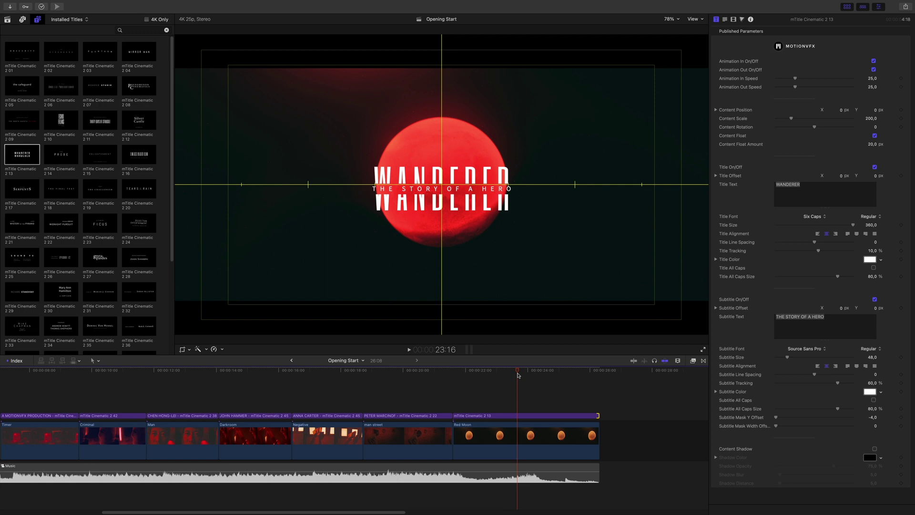
Change the title text to 'KILLING' and the subtitle to 'UNDER THE RED MOON'
left_click(805, 185)
type("KILLING")
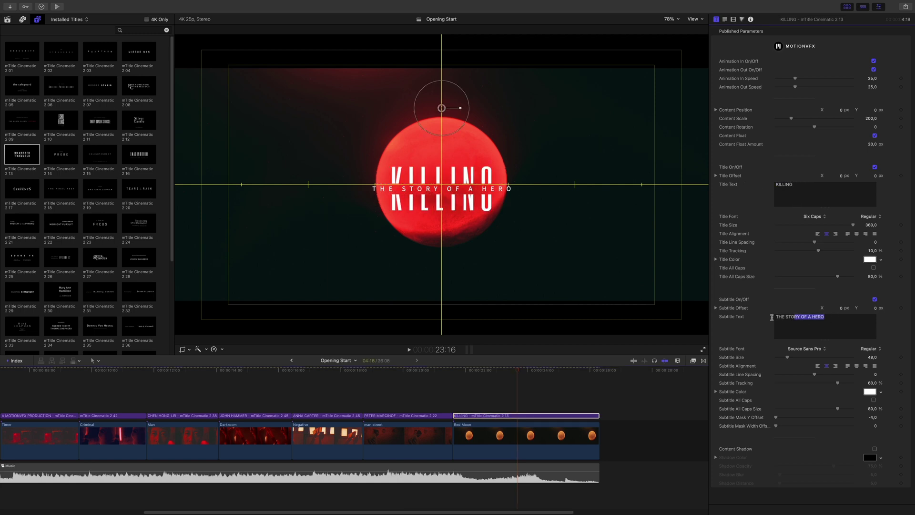
left_click_drag(771, 317, 771, 317)
type("UNDER THE RED MOON")
Set the title's Content Scale to 230 and tighten Subtitle Tracking to 30
left_click_drag(872, 109, 872, 108)
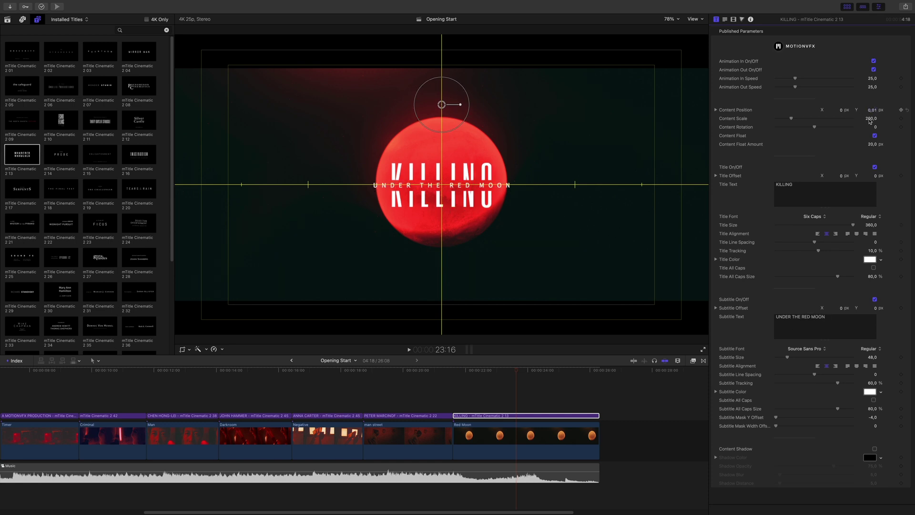
type("230")
key("Return")
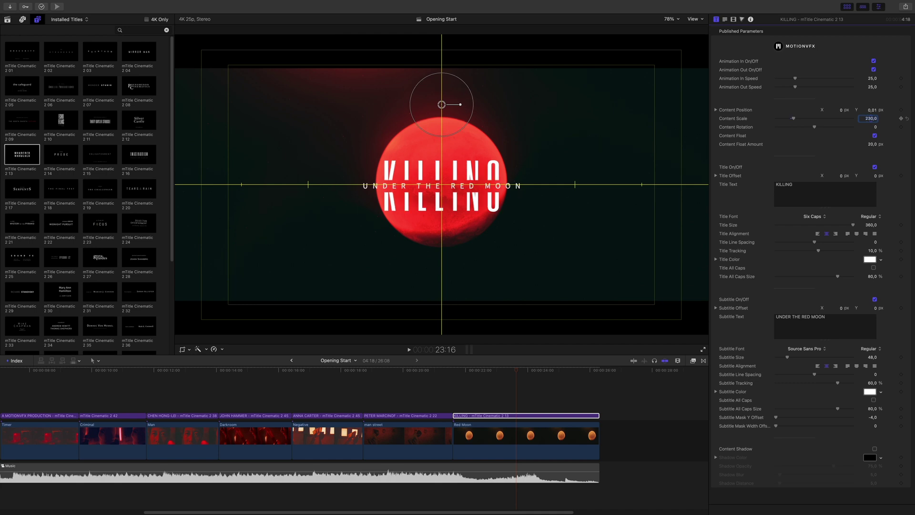
left_click_drag(872, 112, 872, 109)
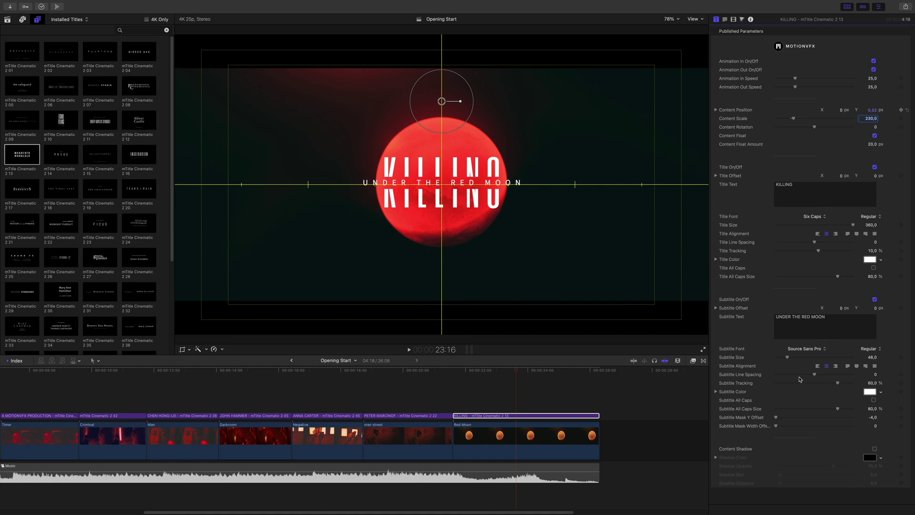
left_click_drag(838, 384, 827, 387)
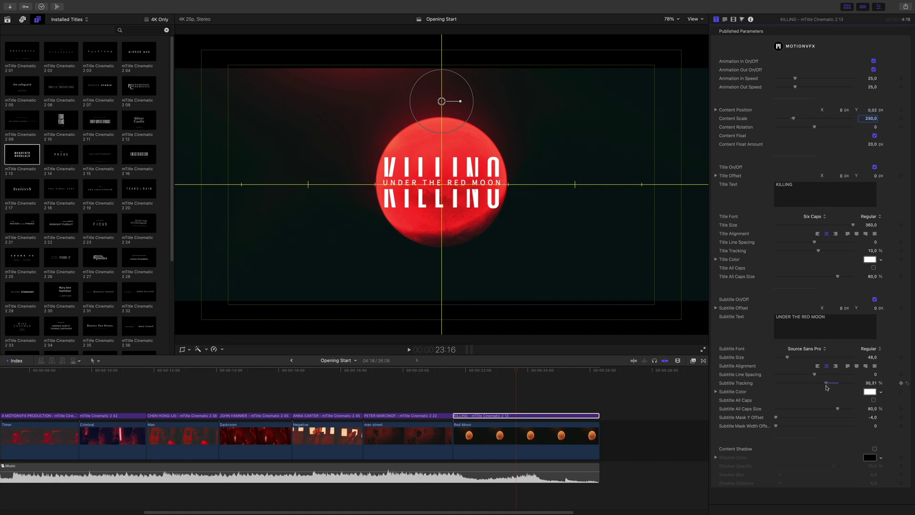
Hide the viewer's horizon guides and title/action safe zones, then zoom the timeline to fit
left_click(703, 19)
left_click(741, 185)
left_click(703, 20)
left_click(742, 177)
left_click_drag(515, 372, 157, 388)
key("super+minus")
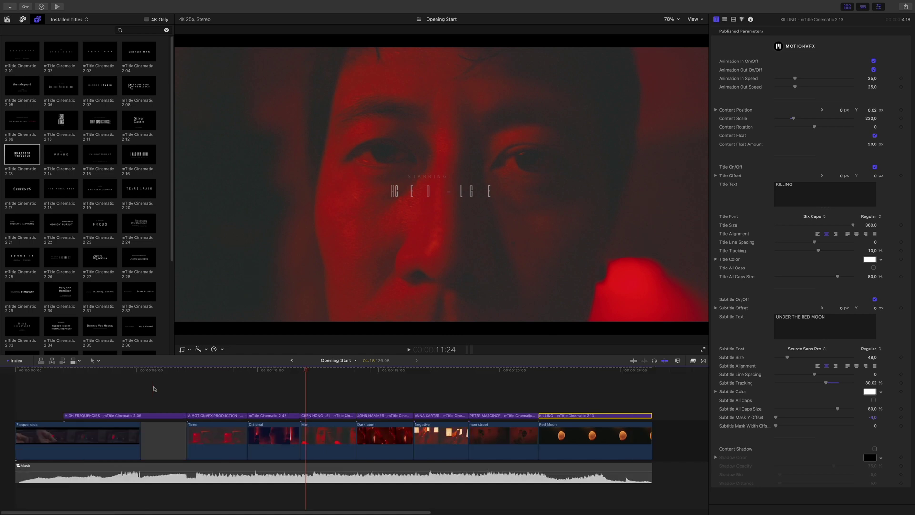
Show the Timeline Index filtered to Titles, listing eight clips from HIGH FREQUENCIES to KILLING
left_click_drag(297, 373, 168, 388)
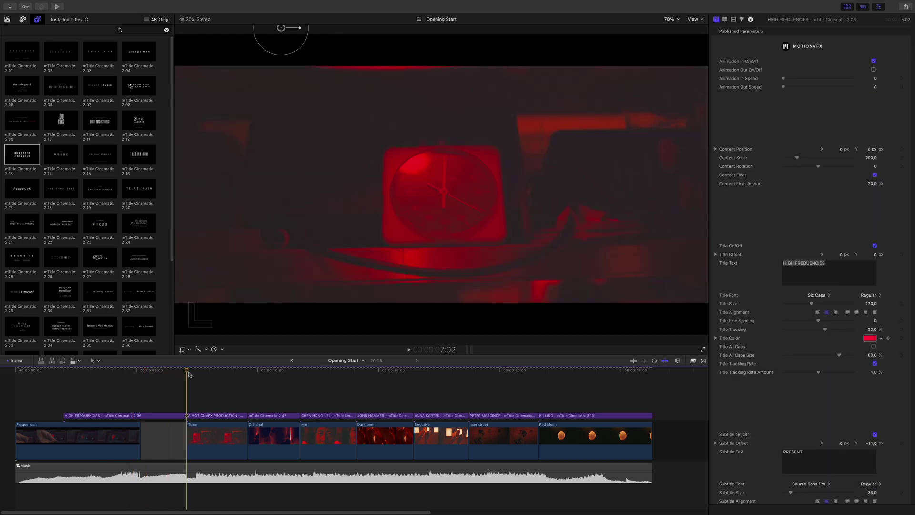
left_click(212, 373)
left_click_drag(212, 373, 123, 379)
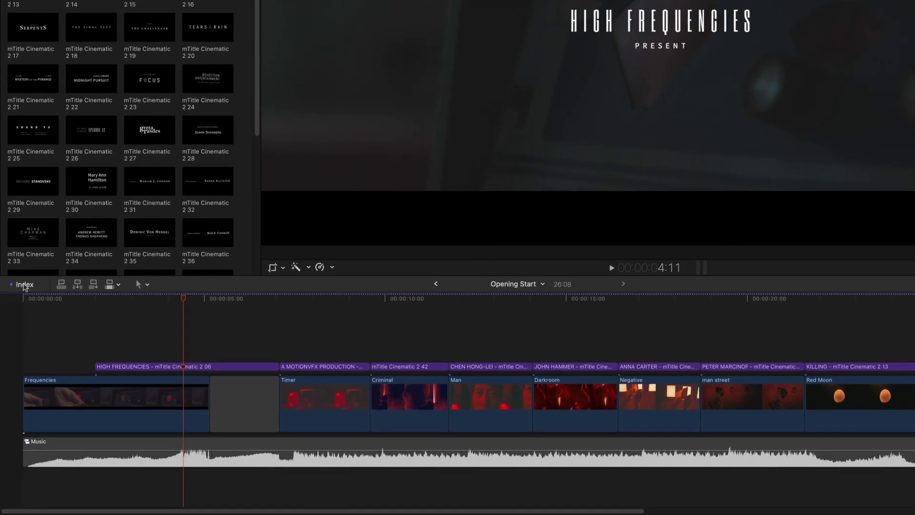
left_click(25, 284)
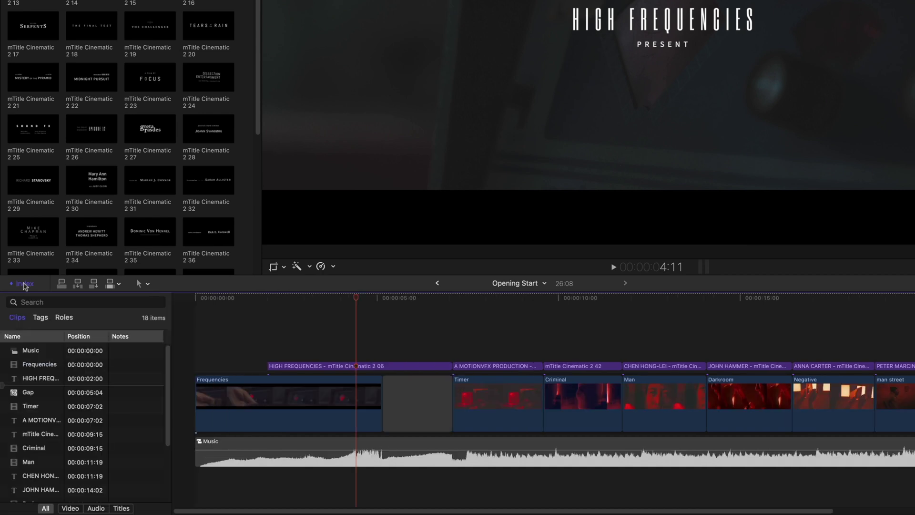
left_click(122, 508)
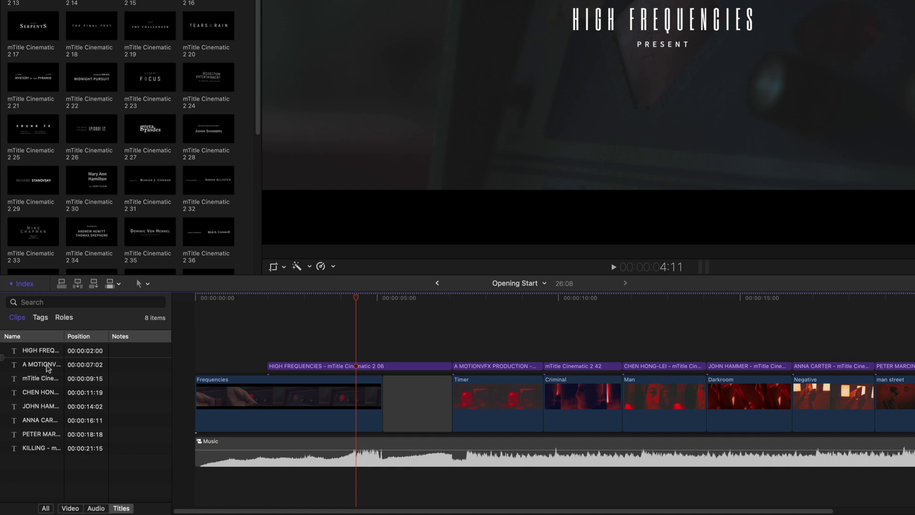
left_click(40, 351)
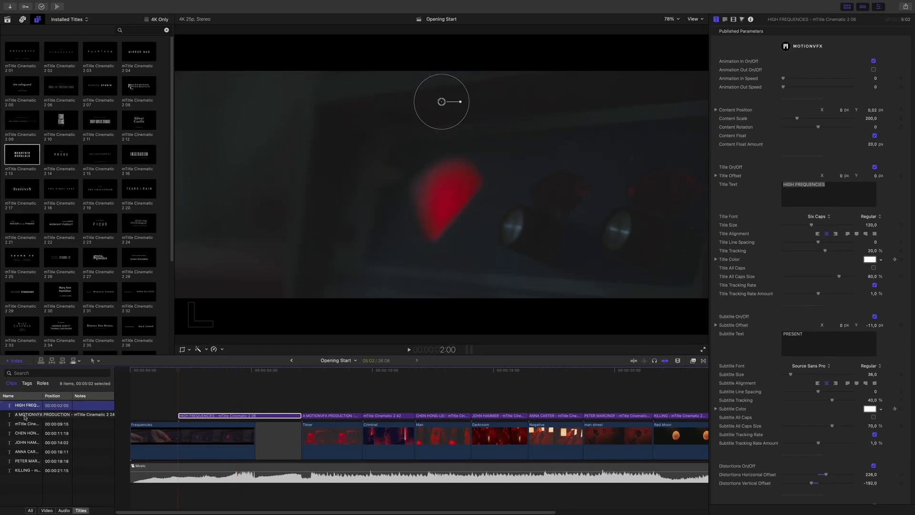
Step through the indexed titles, from A MOTIONVFX PRODUCTION to the writer-director credit
left_click(24, 414)
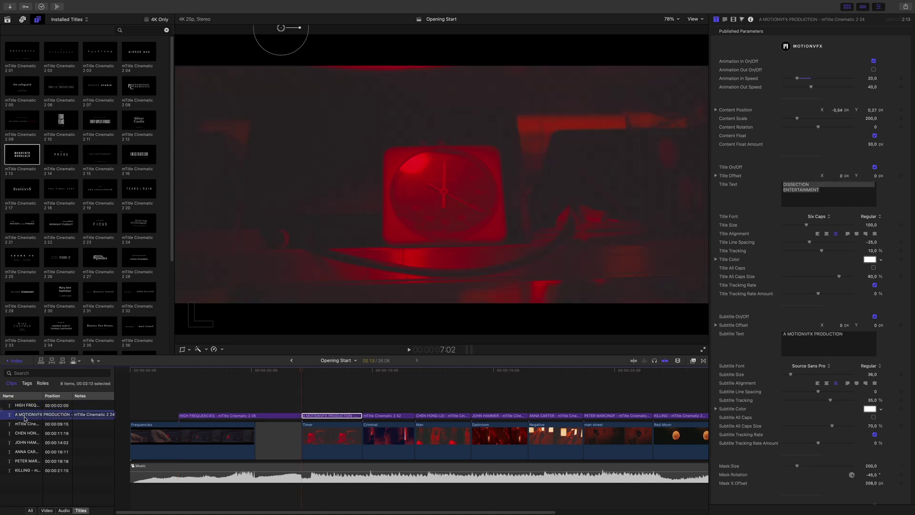
left_click(26, 424)
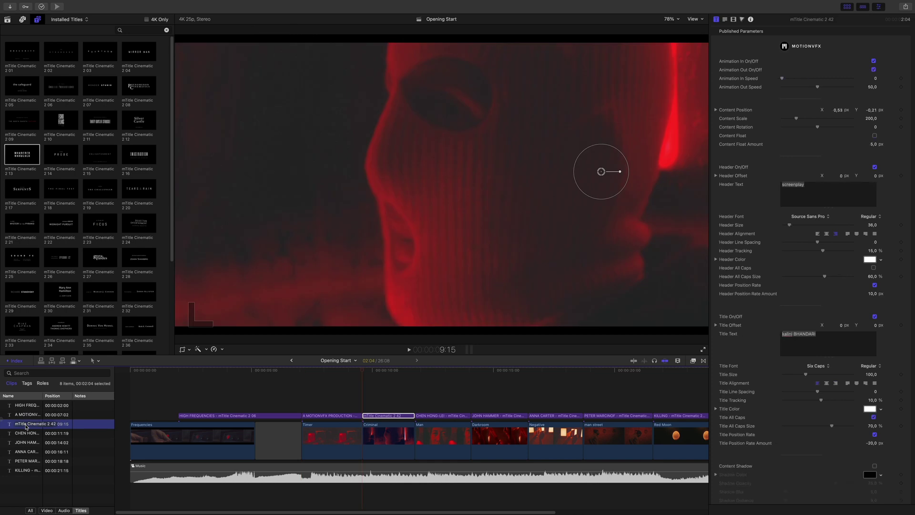
left_click(28, 434)
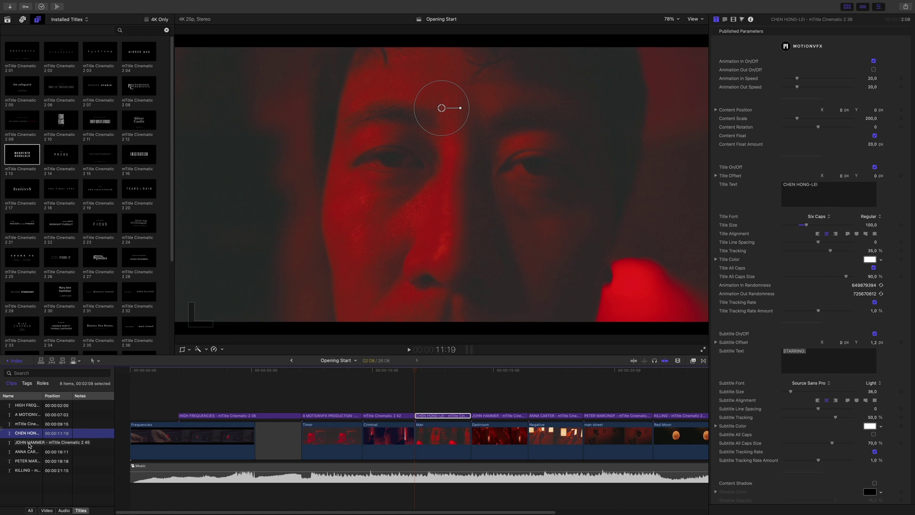
left_click(28, 443)
left_click(28, 453)
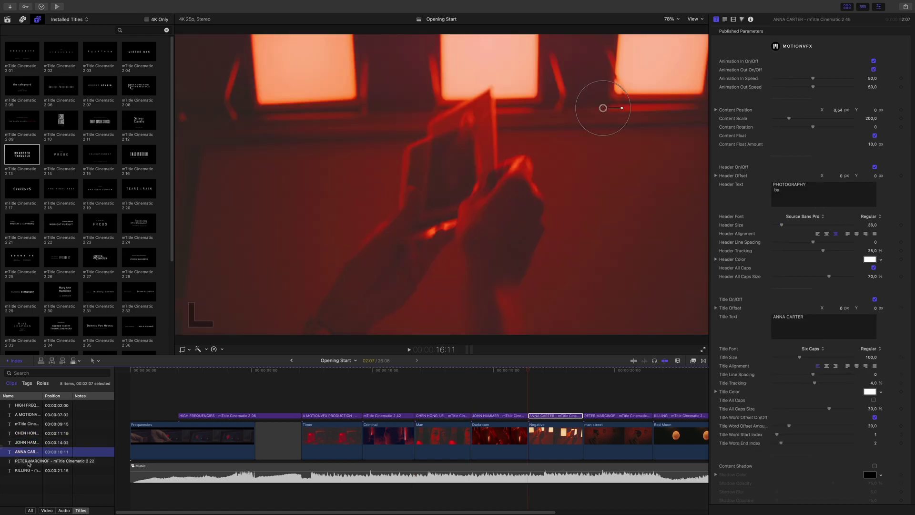
left_click(27, 462)
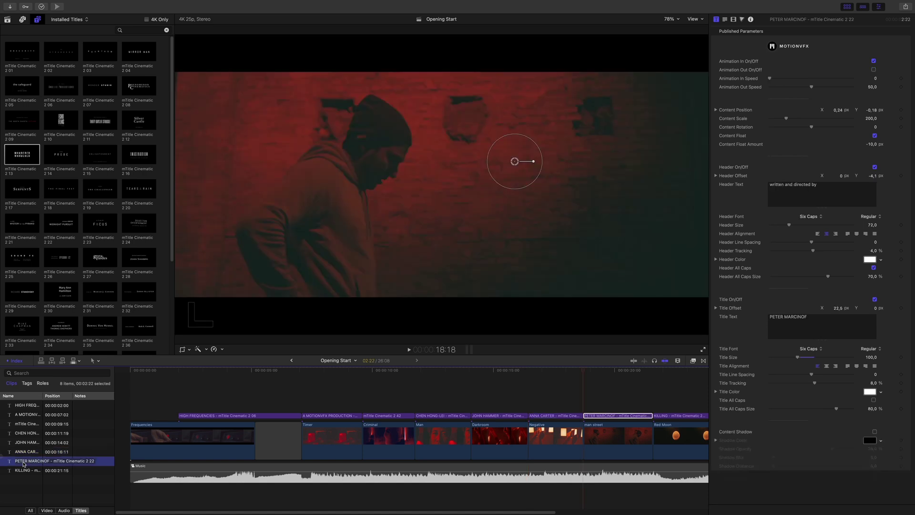
Set the writer-director credit's Header Font to Source Sans Pro at size 36
left_click(812, 217)
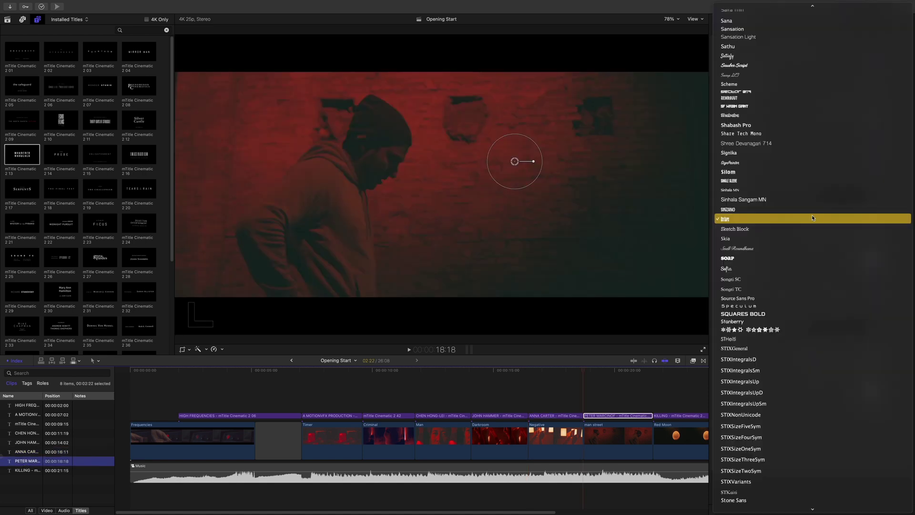
left_click(798, 298)
left_click(870, 225)
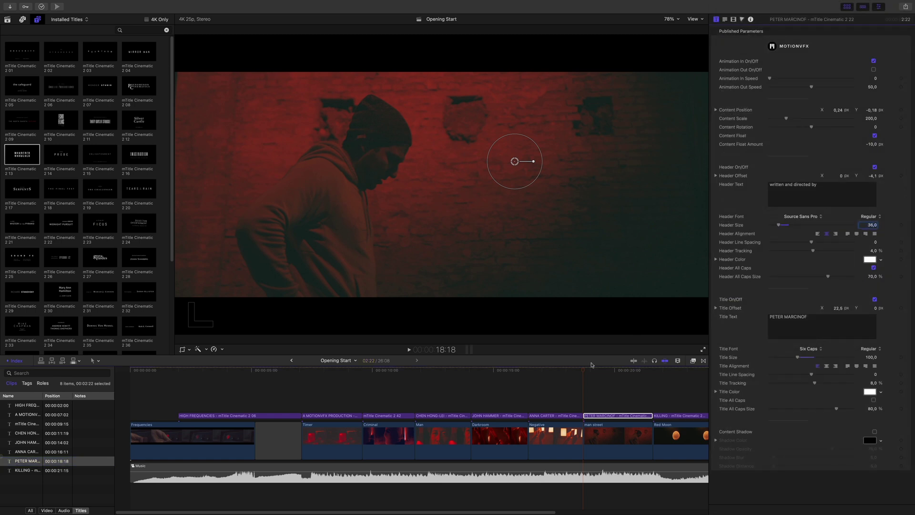
left_click(14, 361)
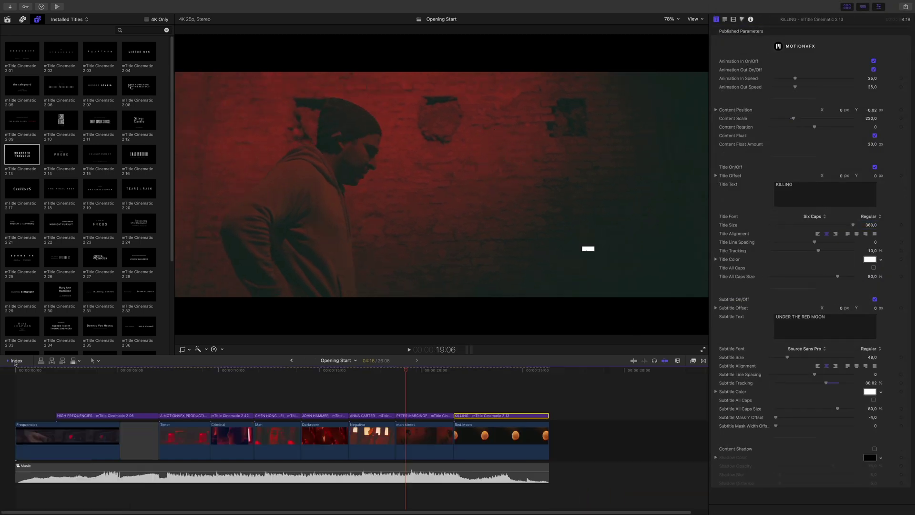
left_click_drag(139, 375, 436, 391)
Select all clips, titles and music and make a compound clip named 'Opening Credit CC'
left_click(527, 398)
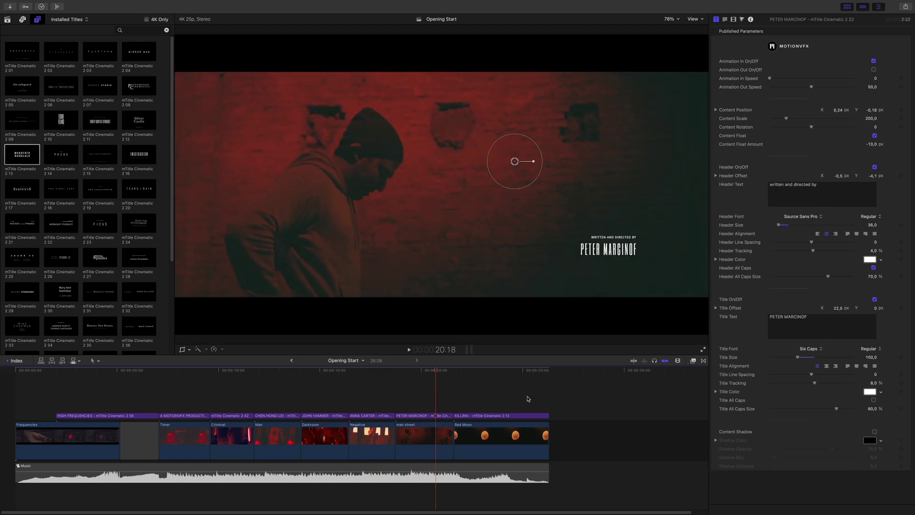
key("super+a")
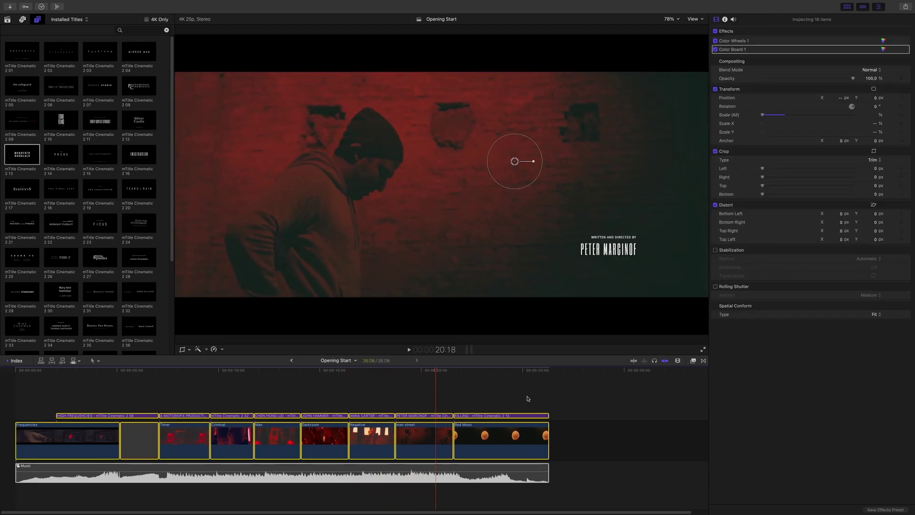
right_click(322, 374)
left_click(332, 377)
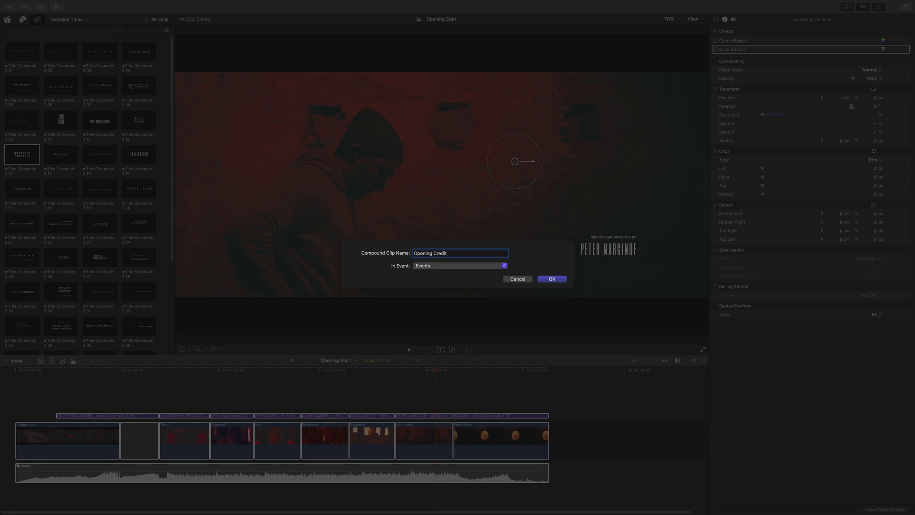
key("Return")
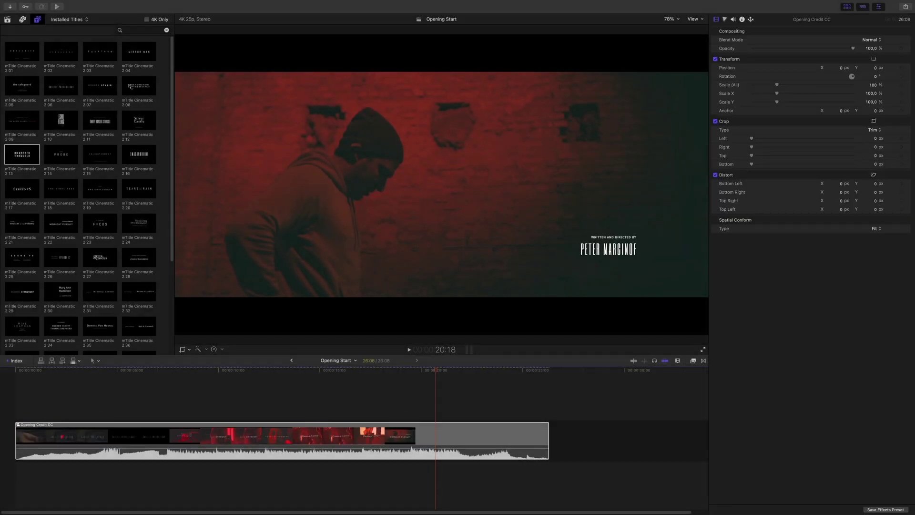
Apply the mFilmLook effect to the Opening Credit CC compound clip
left_click(694, 360)
left_click_drag(645, 394, 398, 431)
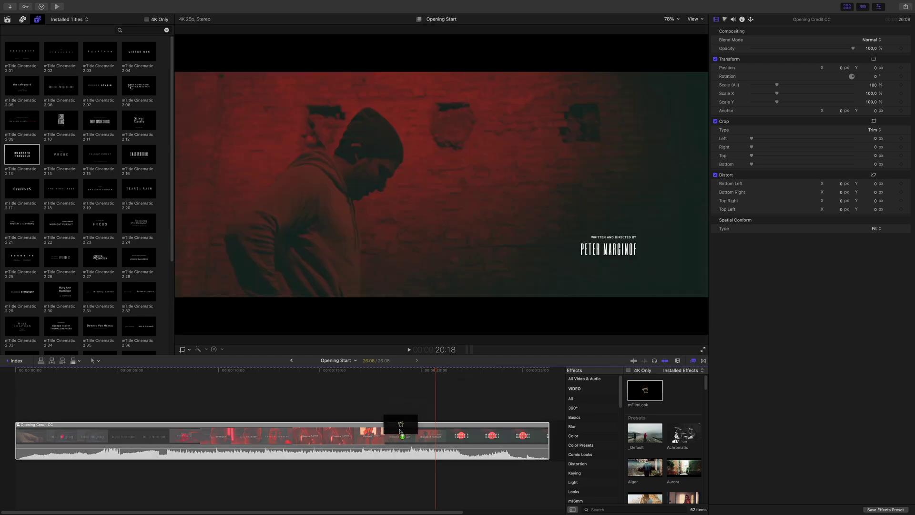
left_click(694, 360)
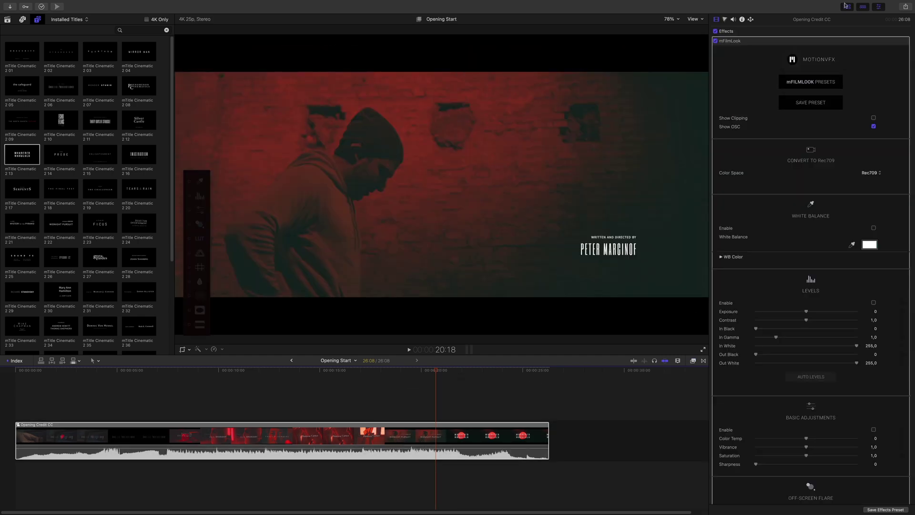
left_click(847, 7)
Enable mFilmLook's letterbox and set its aspect ratio to 2.39:1
left_click(31, 290)
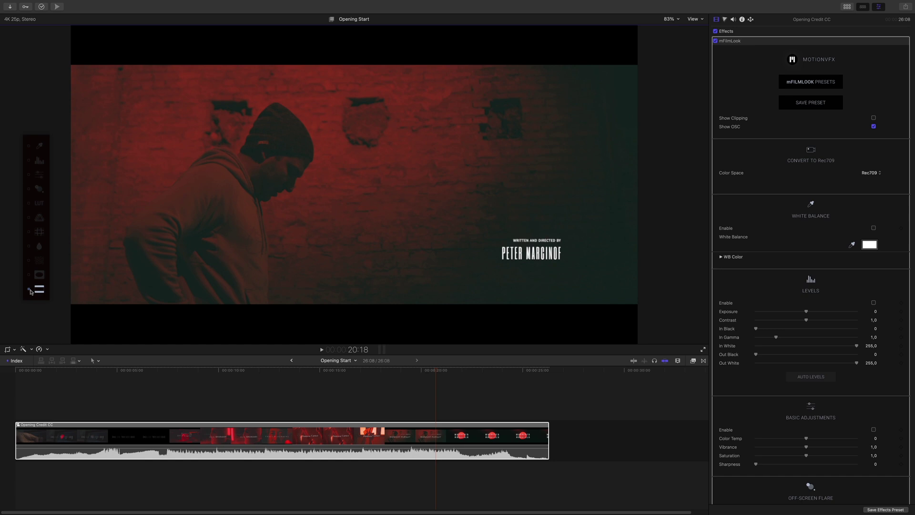
left_click_drag(437, 372, 413, 369)
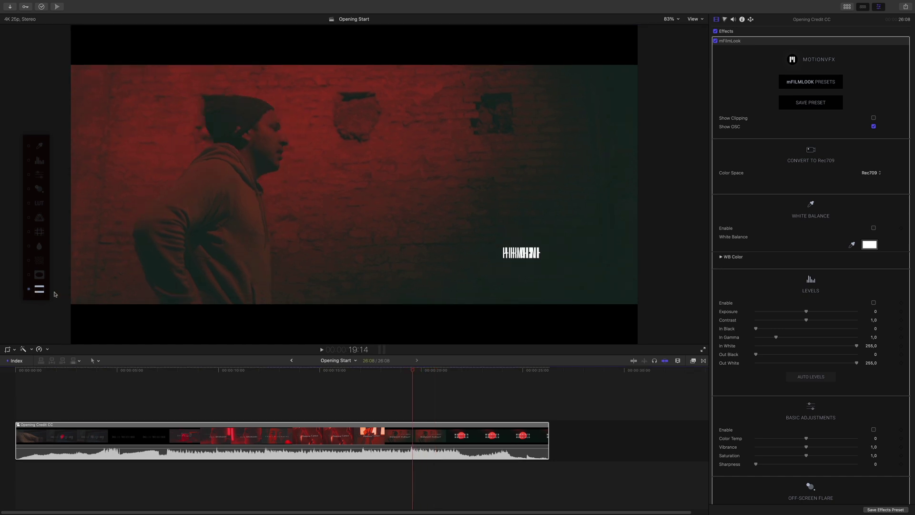
left_click(39, 290)
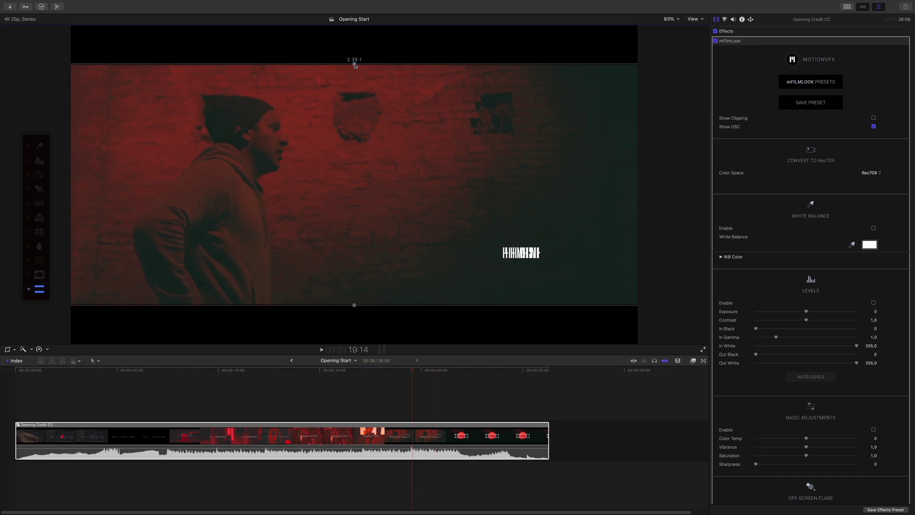
left_click_drag(354, 67, 355, 69)
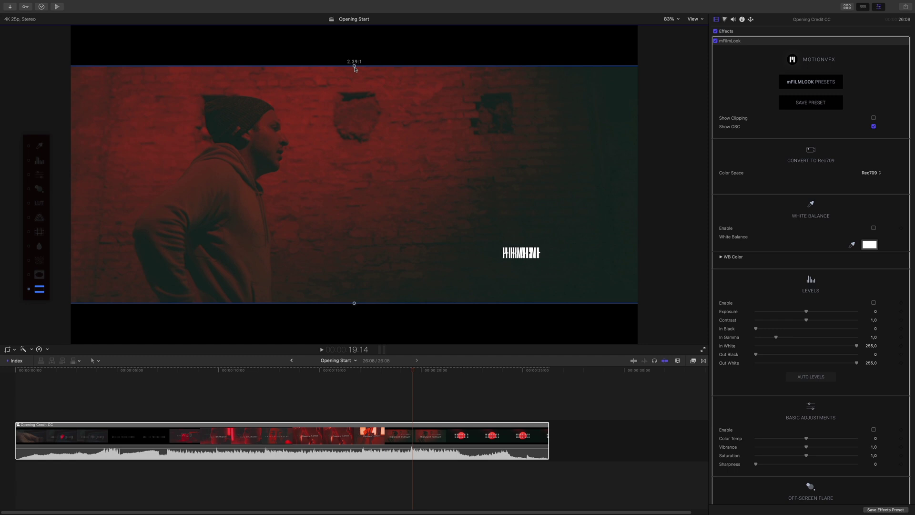
left_click_drag(414, 376, 495, 405)
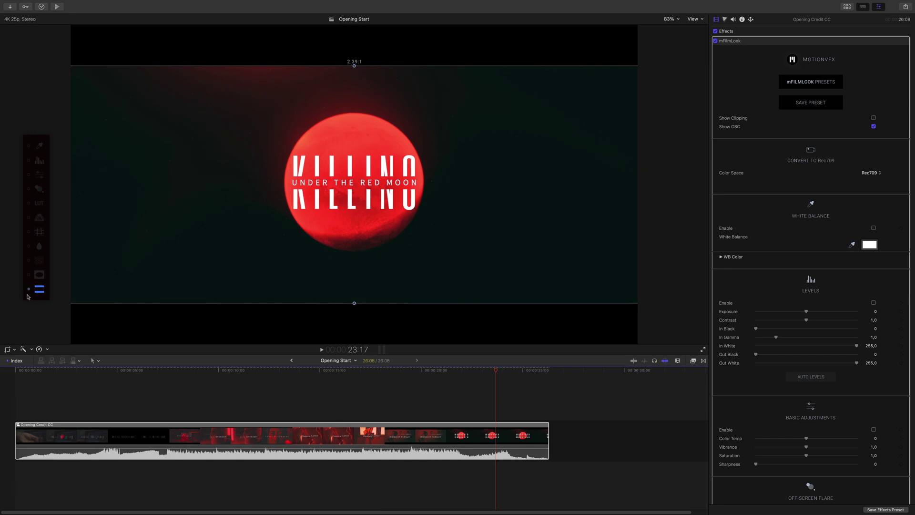
Turn on film grain with slightly lowered intensity
left_click(40, 260)
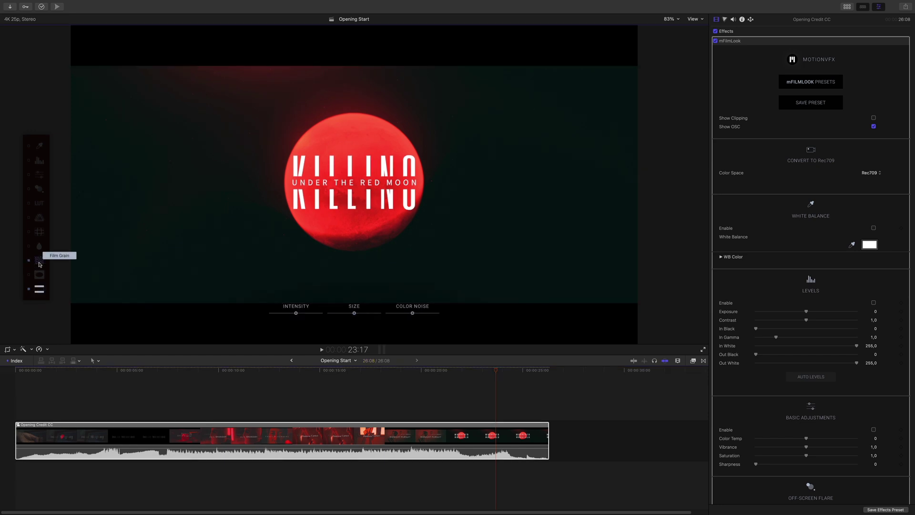
left_click_drag(296, 314, 286, 315)
left_click_drag(355, 371, 415, 379)
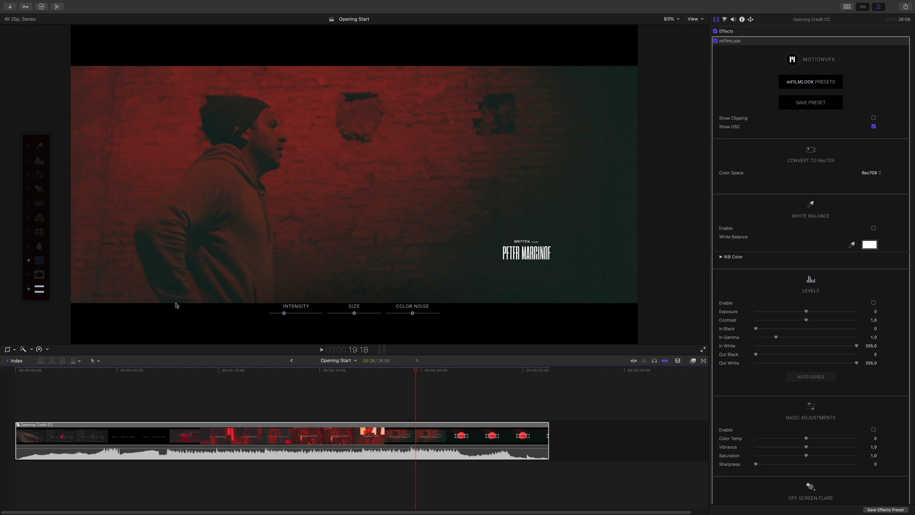
Enable the vignette and widen its ellipse for a softer edge darkening
left_click(44, 279)
left_click_drag(424, 272, 523, 288)
left_click(404, 371)
left_click(356, 370)
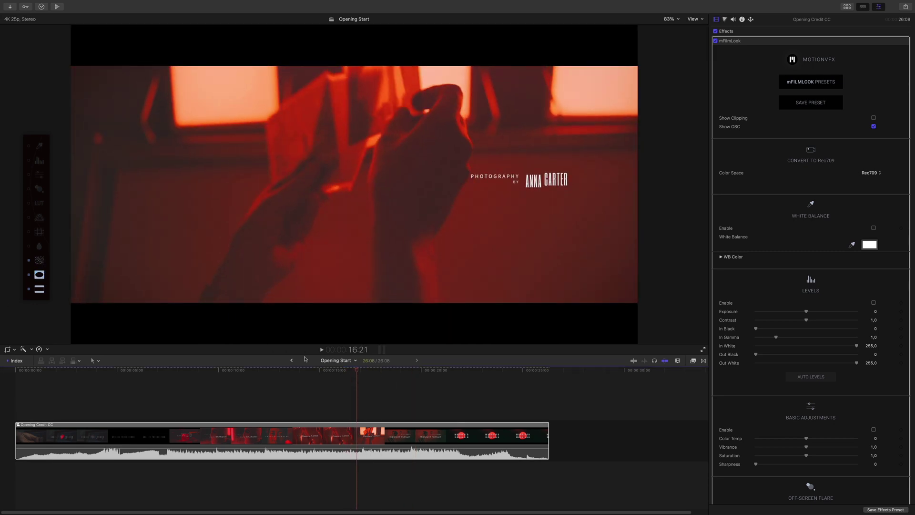